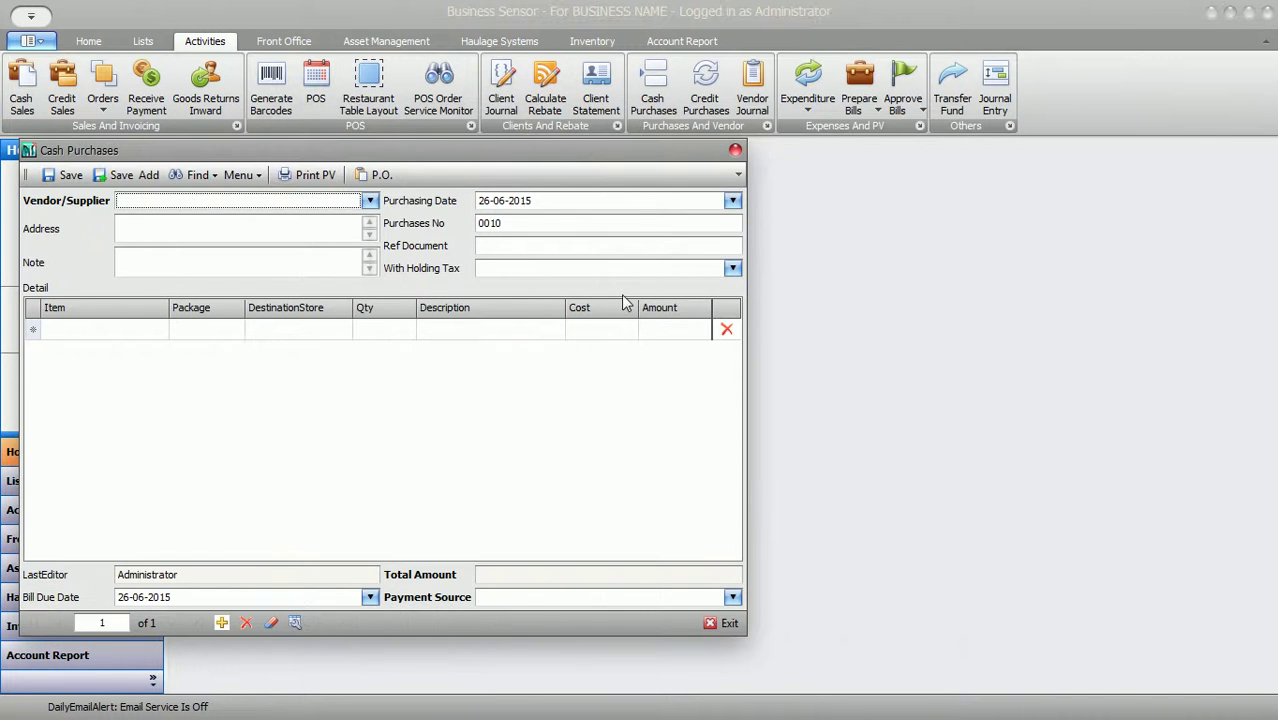
- Switch to BS Default Operations Guide.docx in Word and read the instruction on selecting the supplier
mouse_move(1258, 400)
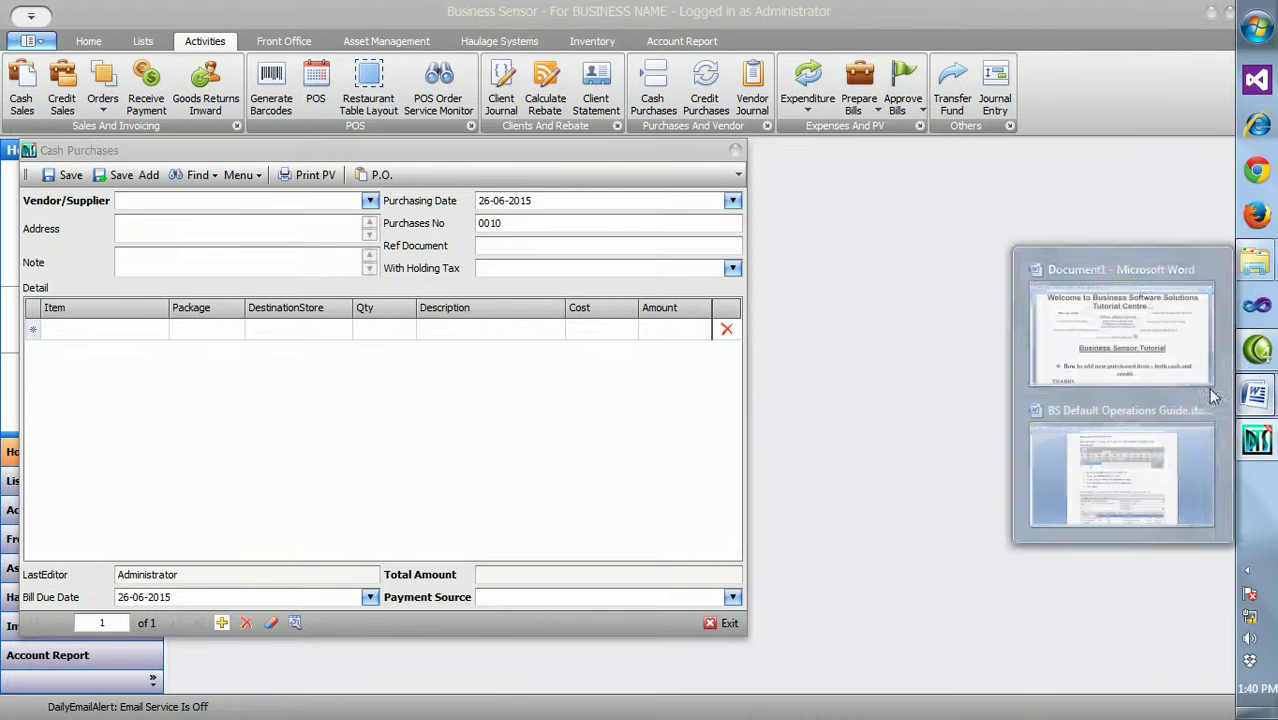
left_click(1145, 458)
left_click_drag(388, 345, 670, 339)
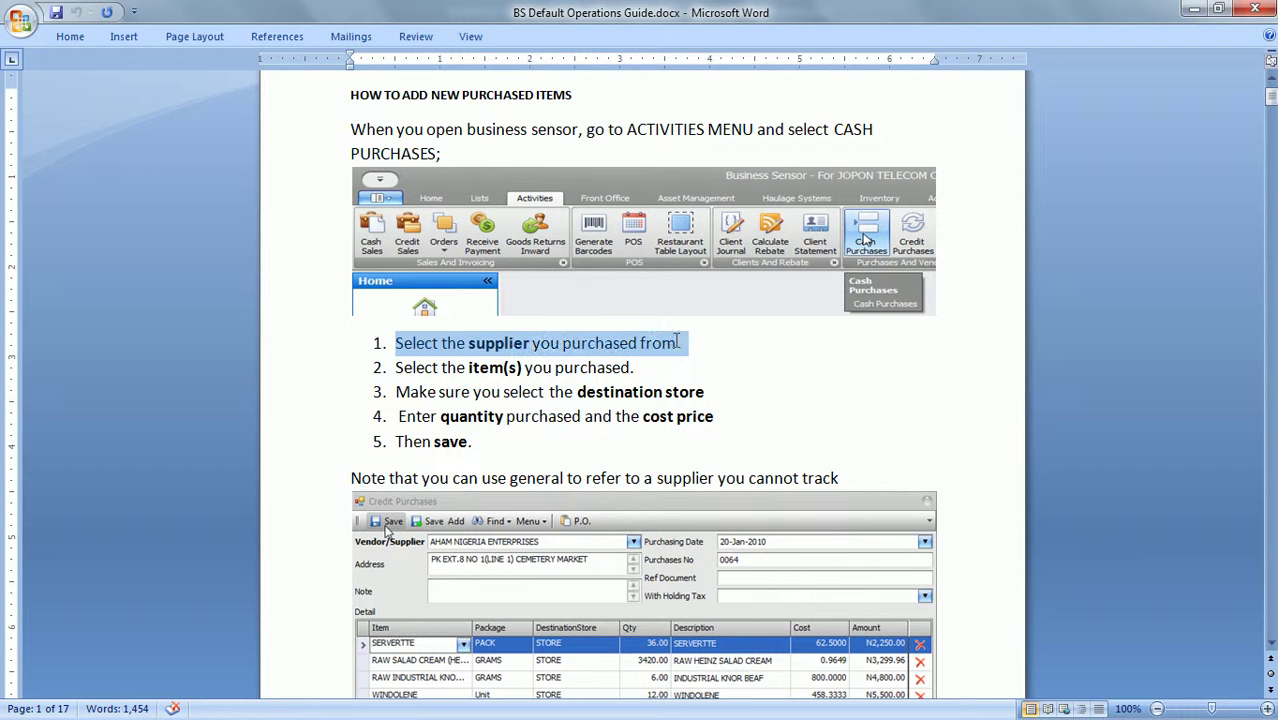
left_click_drag(677, 342, 677, 342)
- Switch back to Business Sensor and choose PZ INVESTMENTS as the cash purchase's vendor
left_click(1258, 440)
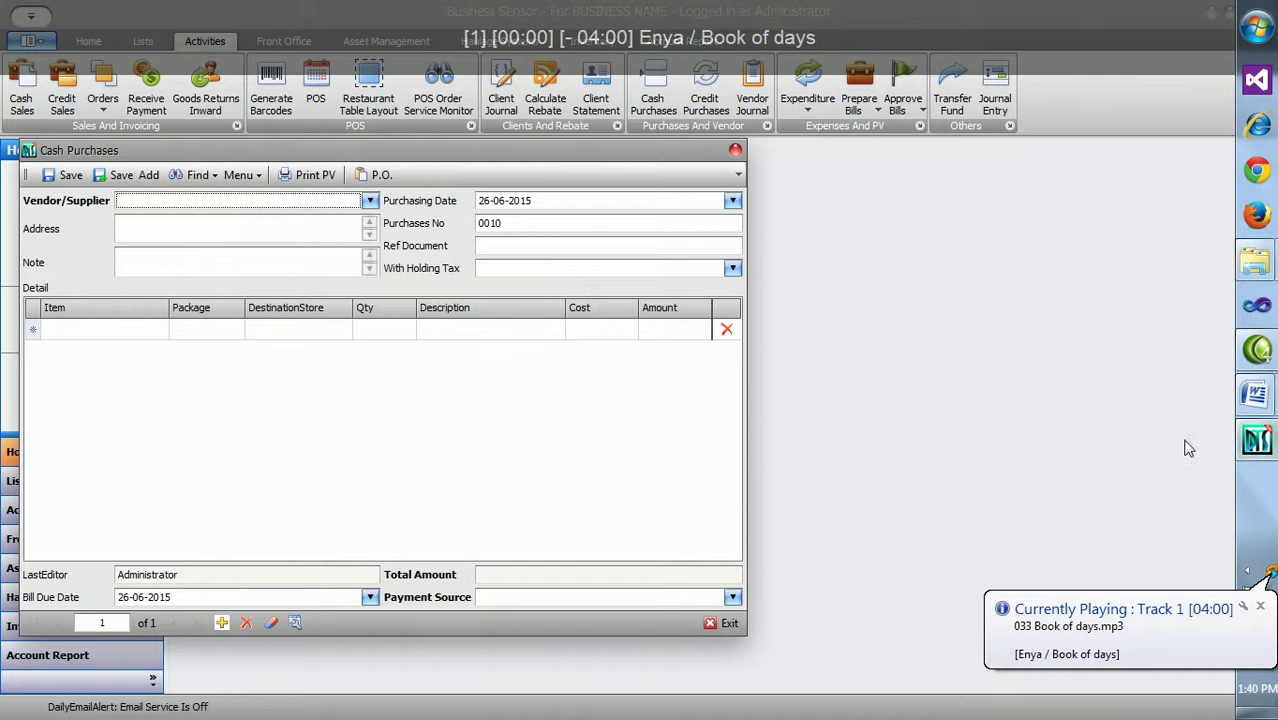
left_click(367, 203)
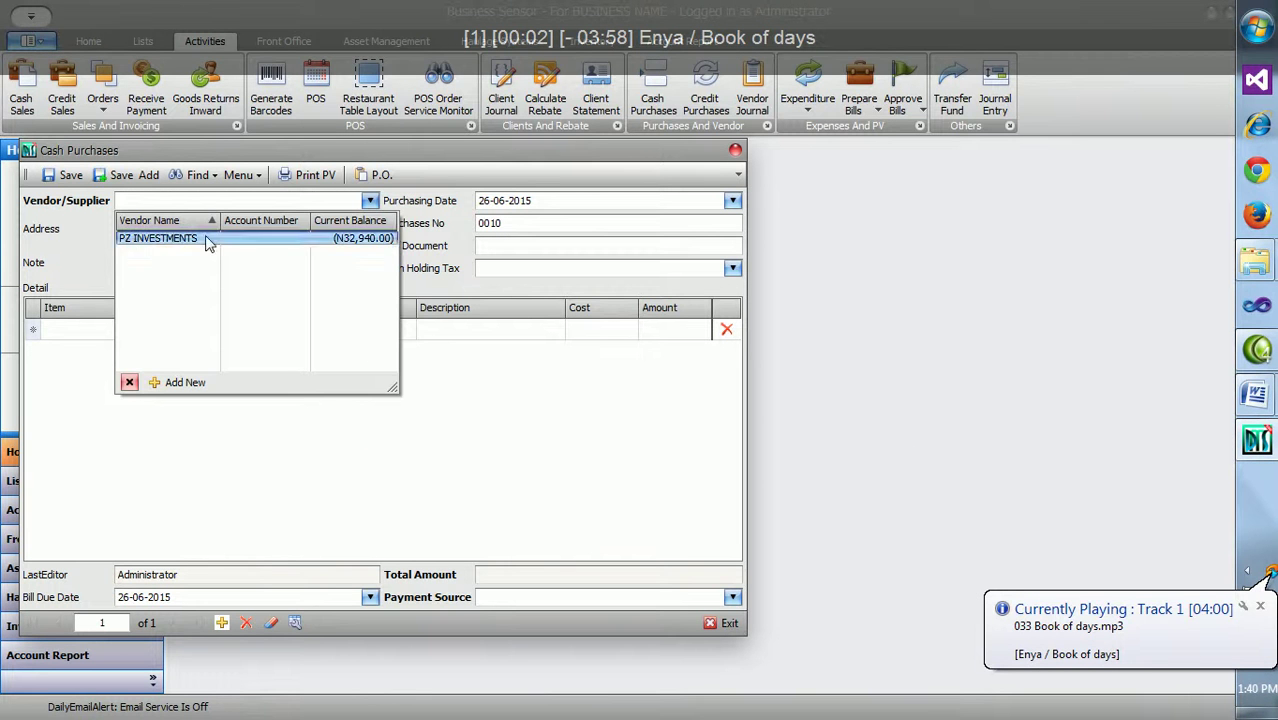
left_click(131, 238)
- Fill in the vendor's address, the note FIRST BATCH and the reference document INV2357 on the cash purchase
left_click(151, 232)
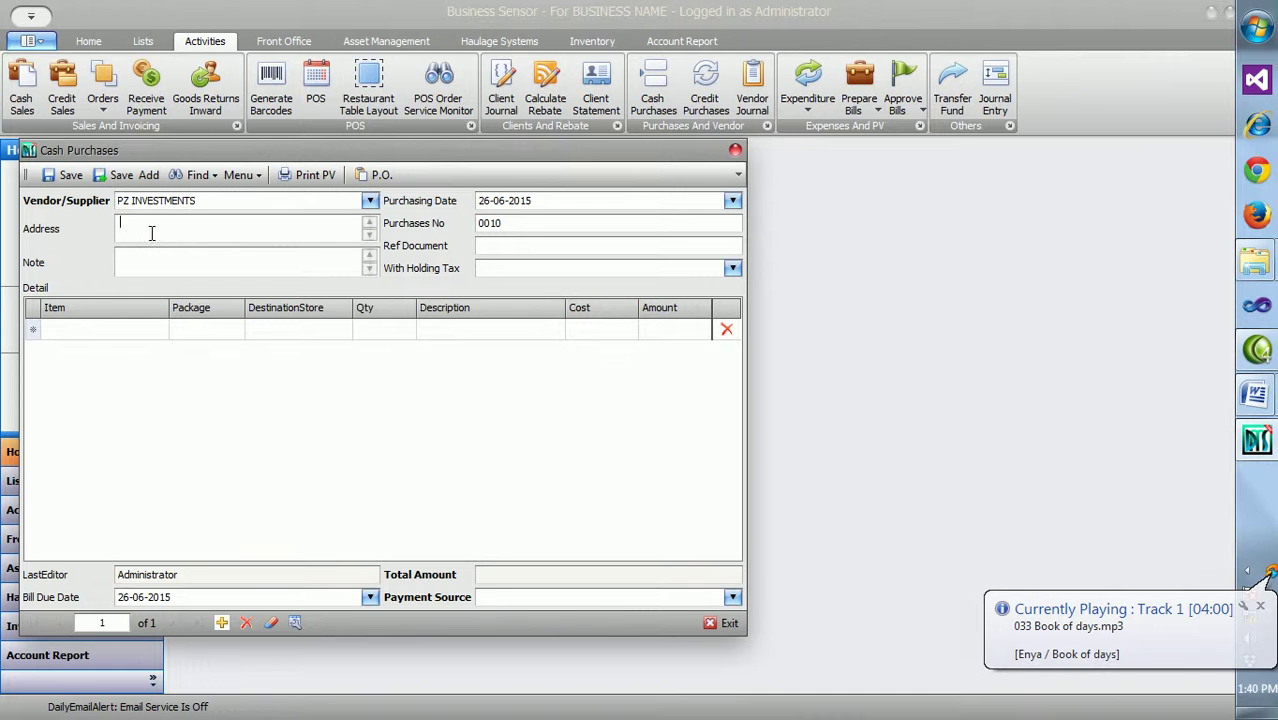
type("20")
left_click(142, 266)
type("FIRST BATCH")
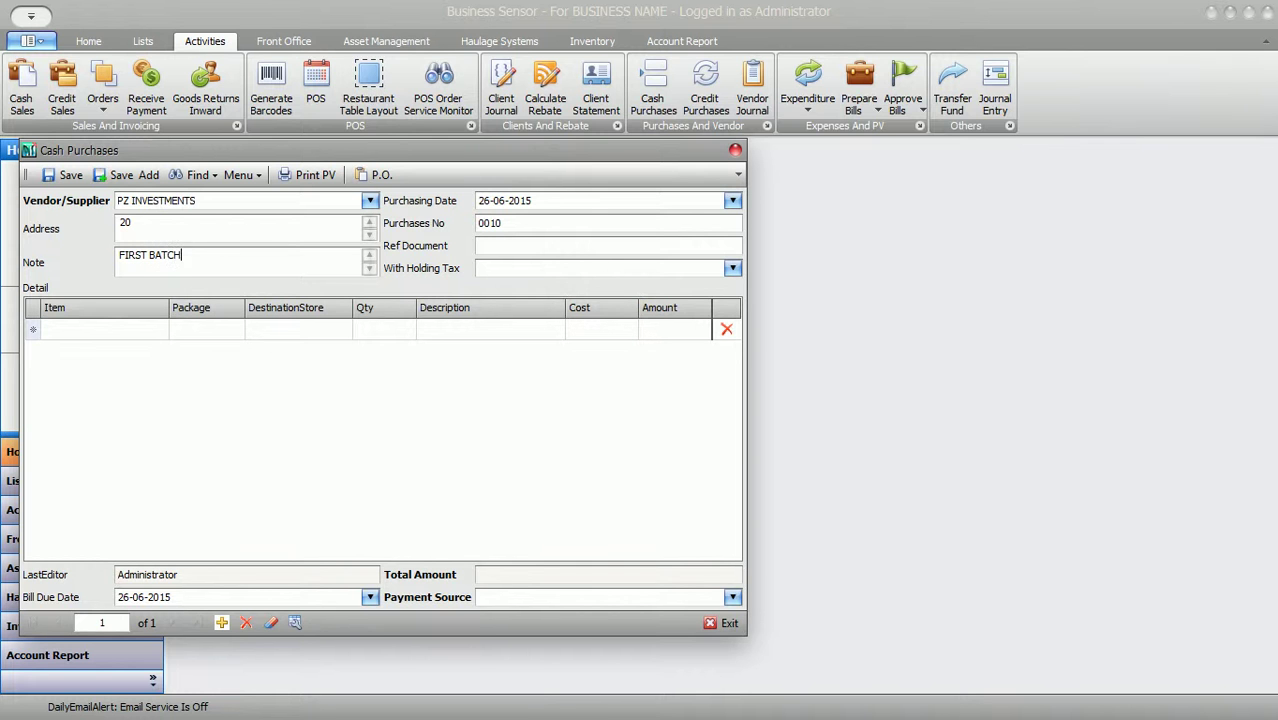
left_click(495, 245)
- Read the guide's instructions in Word on choosing items, destination store, quantity and cost price
mouse_move(1232, 430)
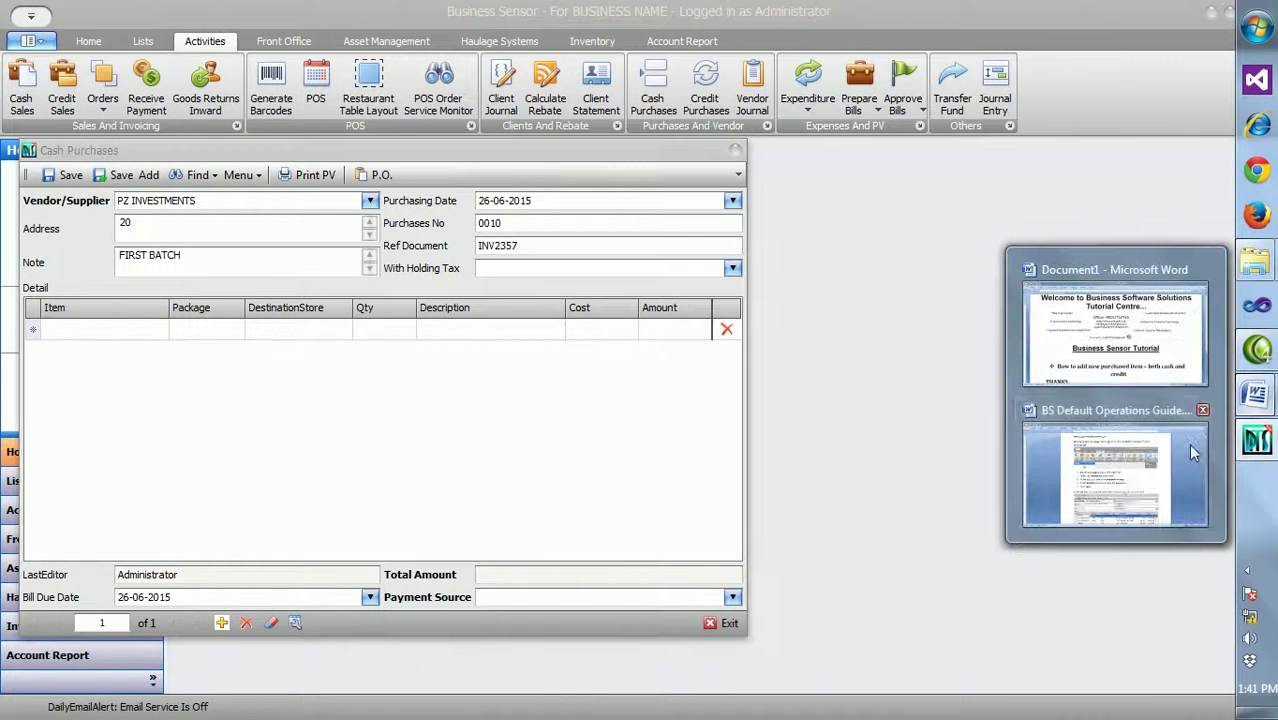
left_click(1145, 480)
left_click_drag(395, 368, 708, 424)
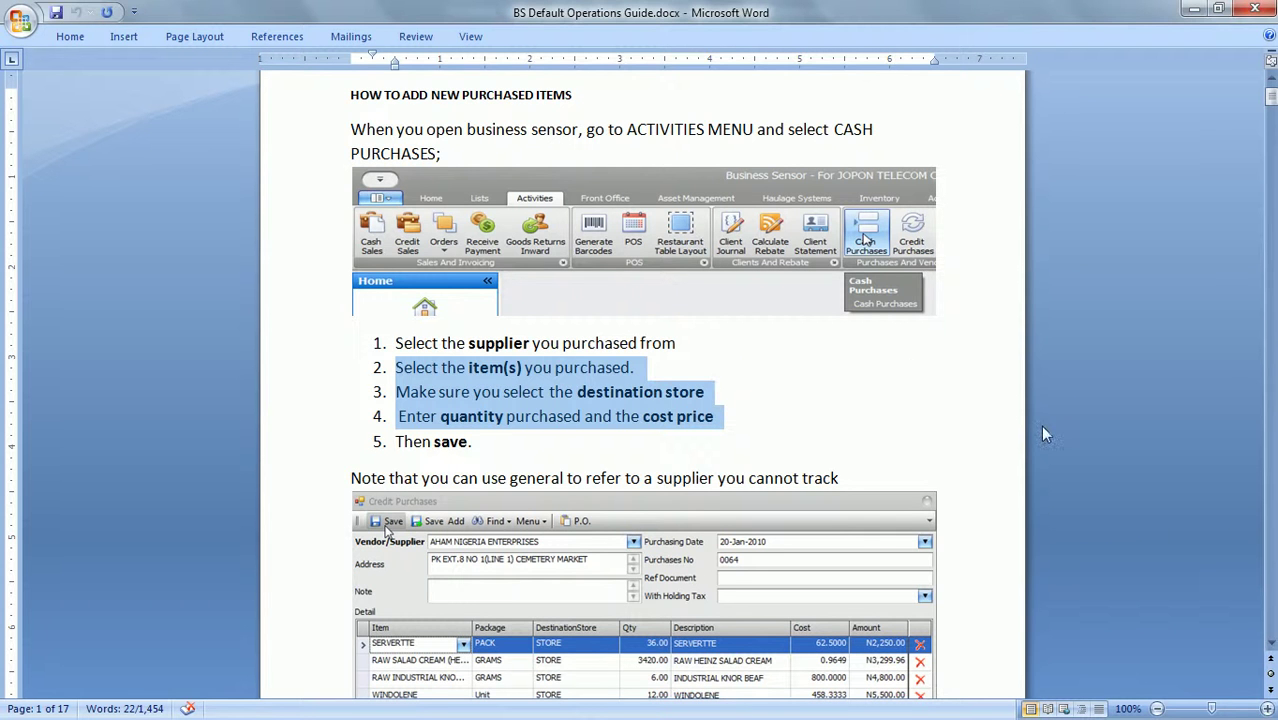
- Return to Business Sensor and add 212 MEN PERFUME as the first purchase item, with SALES as its destination store
left_click(1254, 445)
left_click(113, 333)
left_click(157, 330)
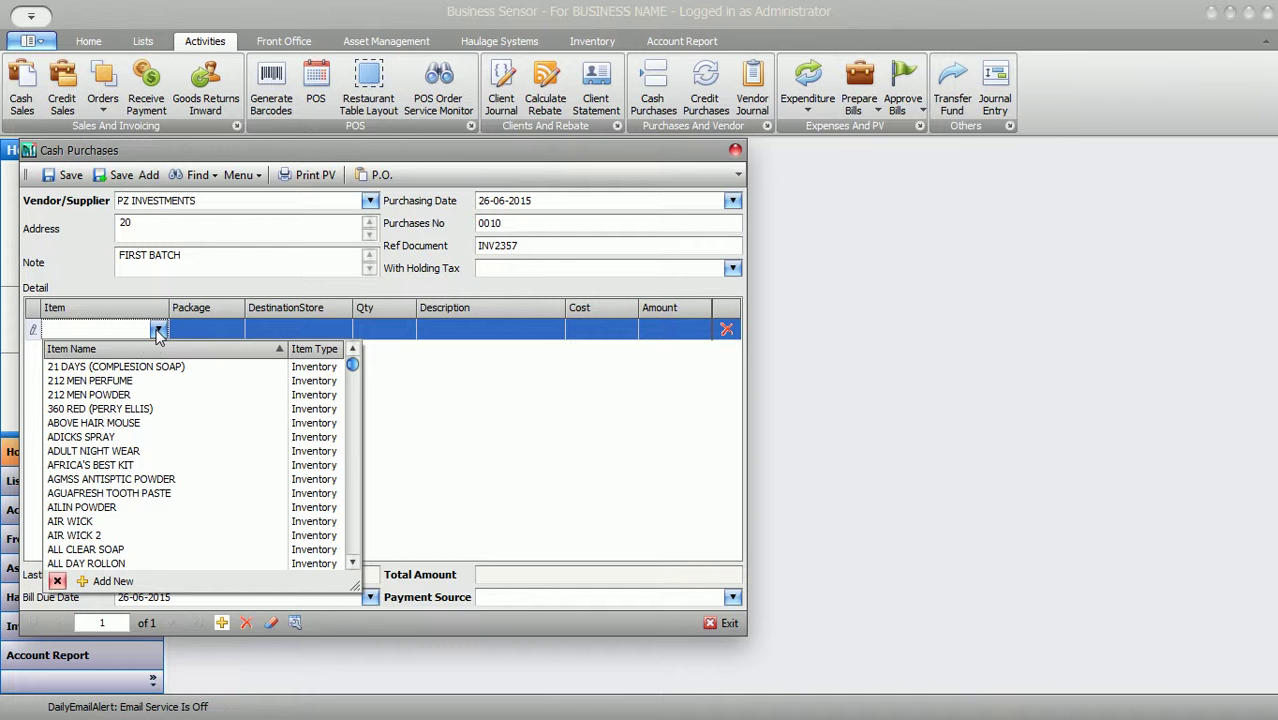
left_click(95, 381)
left_click(226, 338)
left_click(285, 331)
left_click(341, 329)
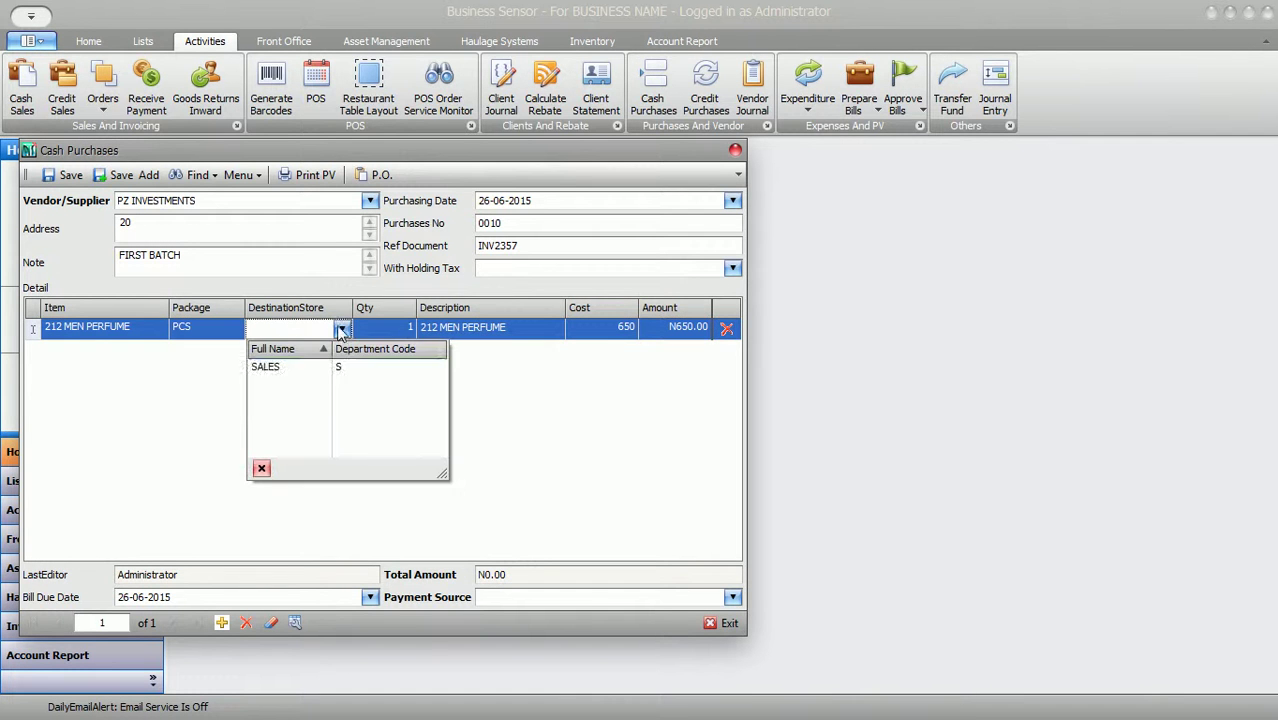
left_click(291, 371)
- Set the 212 MEN PERFUME line's quantity to 3 and its cost to 700
left_click(397, 332)
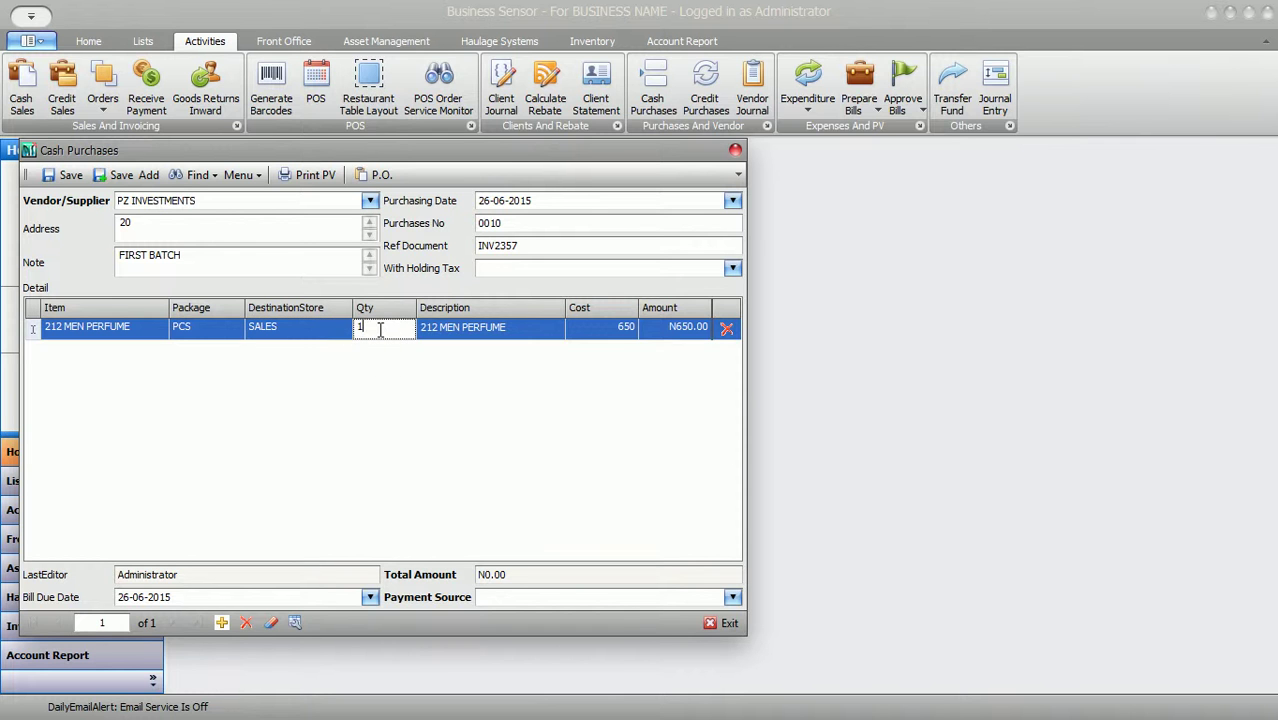
type("3")
left_click(595, 332)
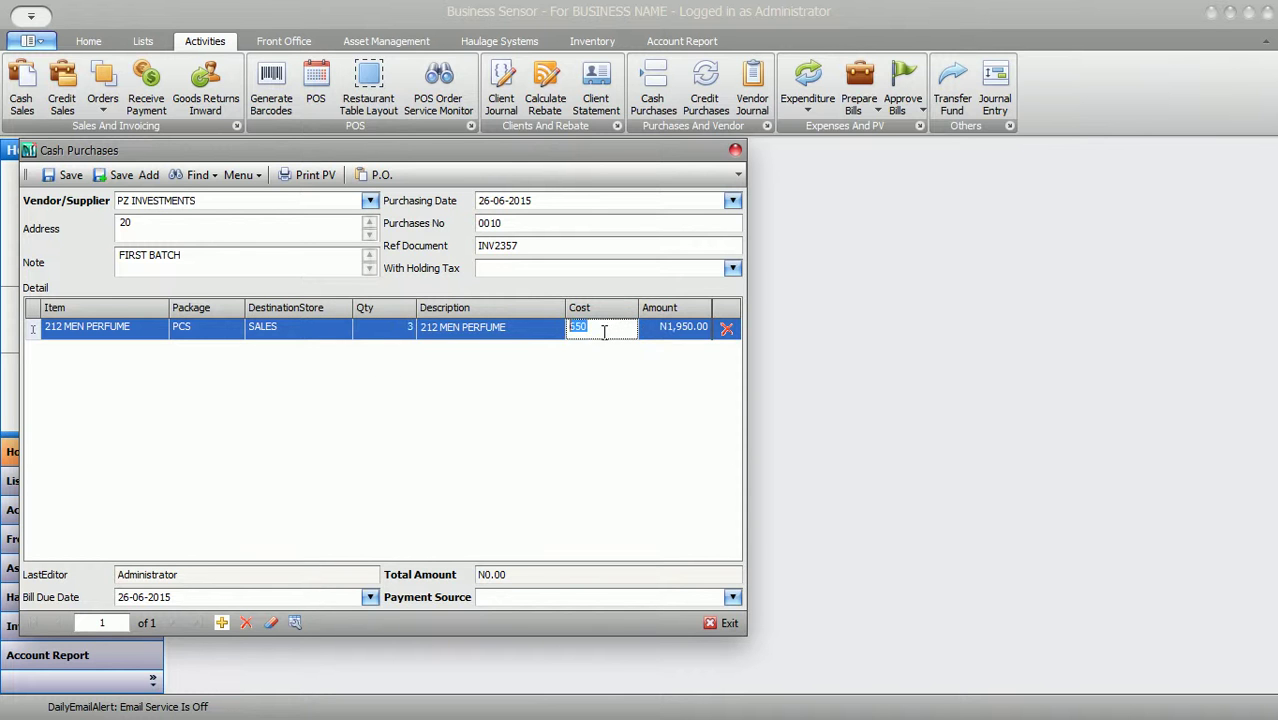
type("700")
key("Return")
- Add ABOVE HAIR MOUSE as the second purchase item, with SALES as its destination store
left_click(89, 356)
left_click(157, 351)
left_click(93, 444)
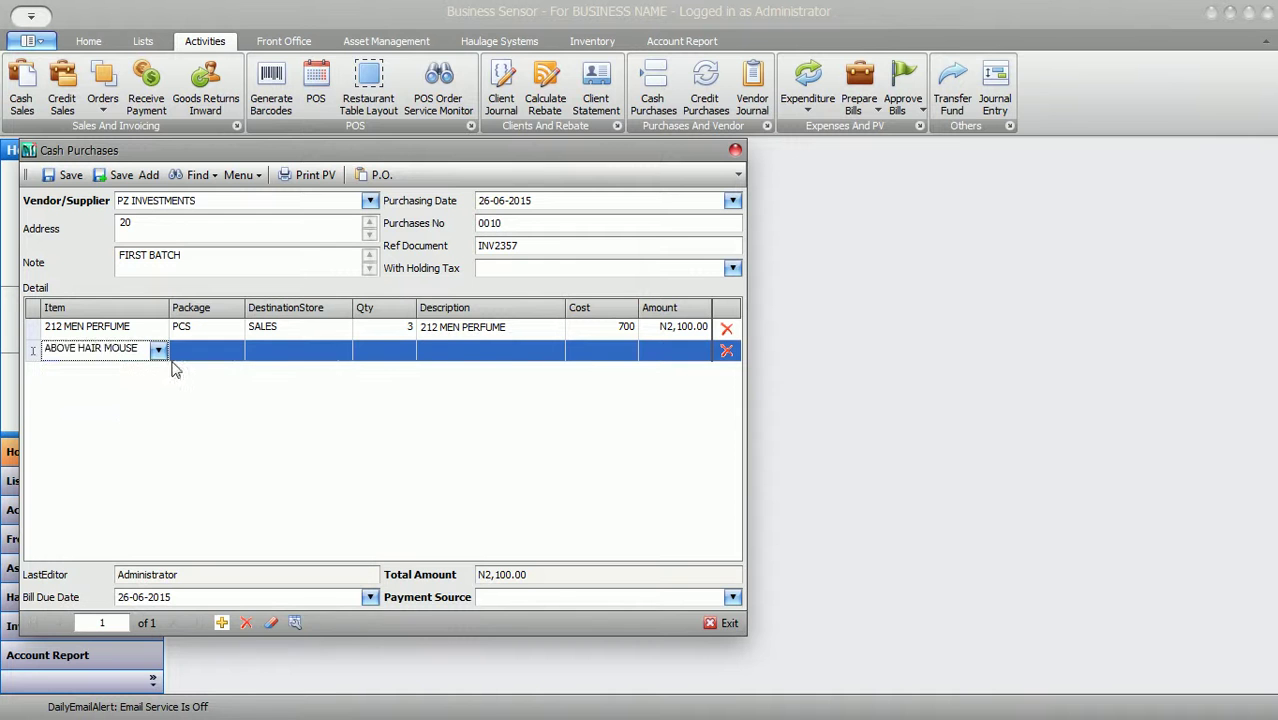
left_click(279, 359)
left_click(340, 351)
left_click(288, 386)
- Set the ABOVE HAIR MOUSE line's quantity to 5 and its cost to 230
left_click(398, 350)
type("5")
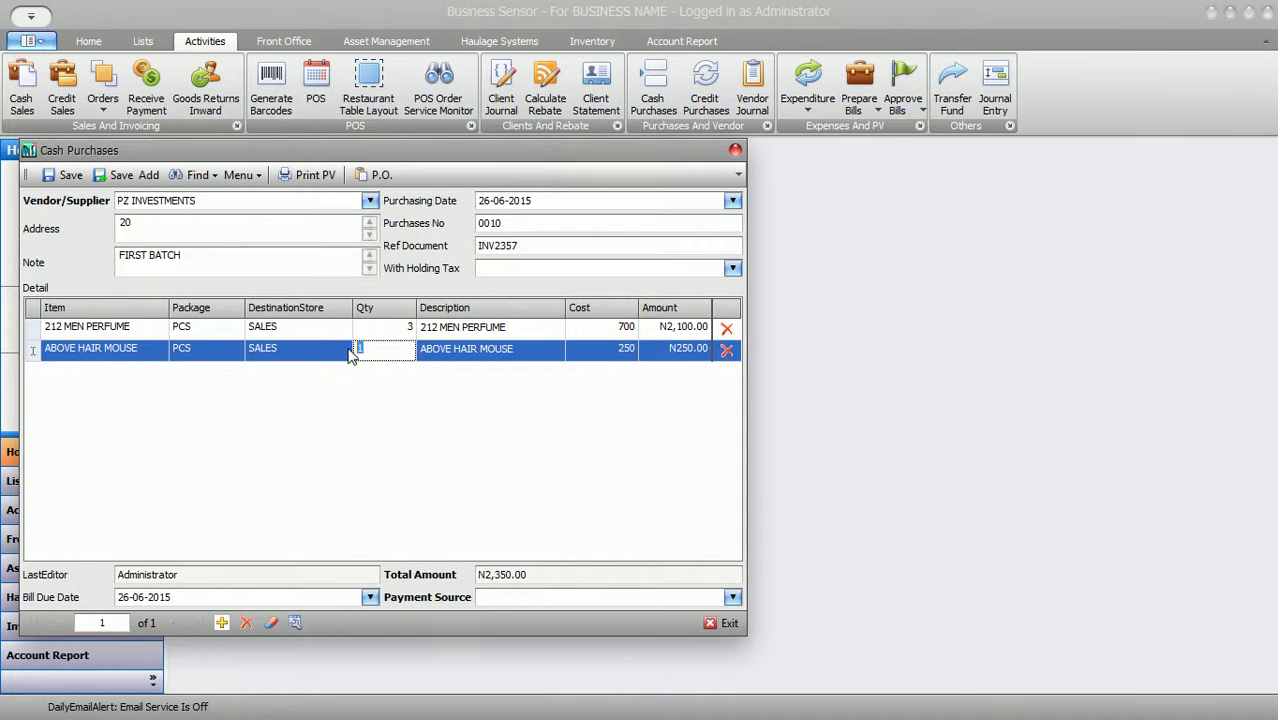
left_click(495, 364)
left_click(617, 350)
type("2")
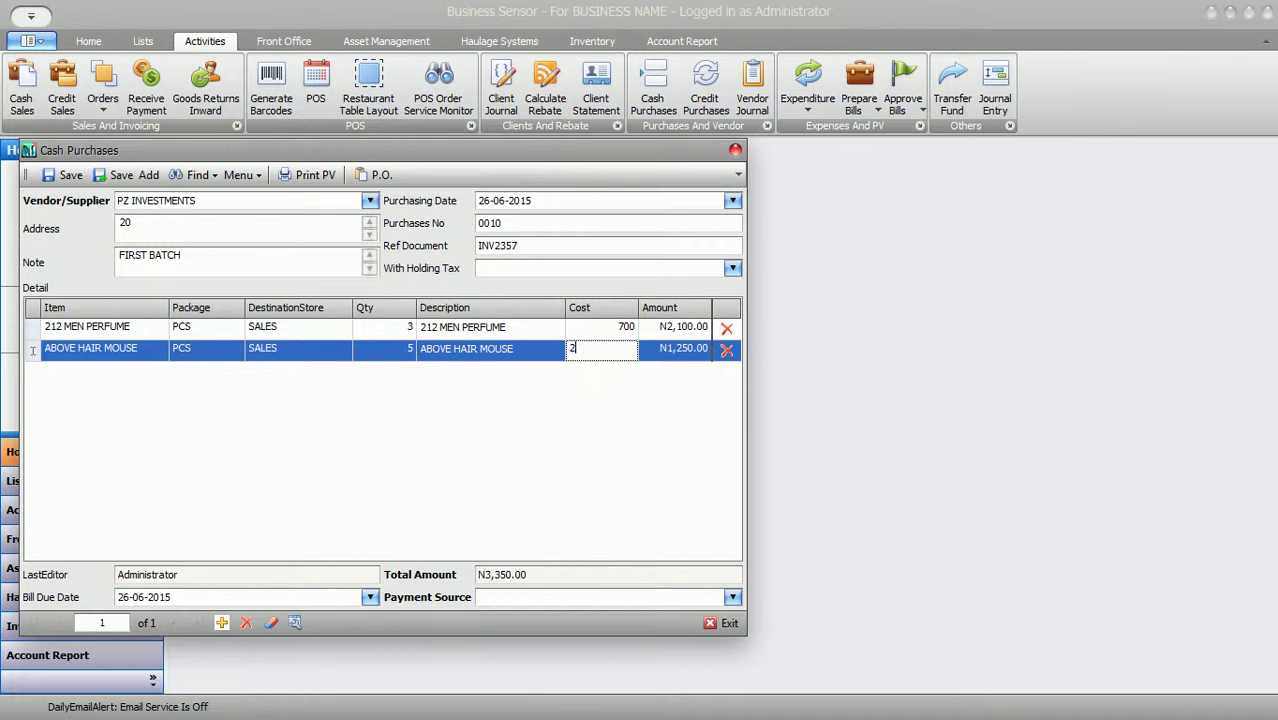
left_click(697, 459)
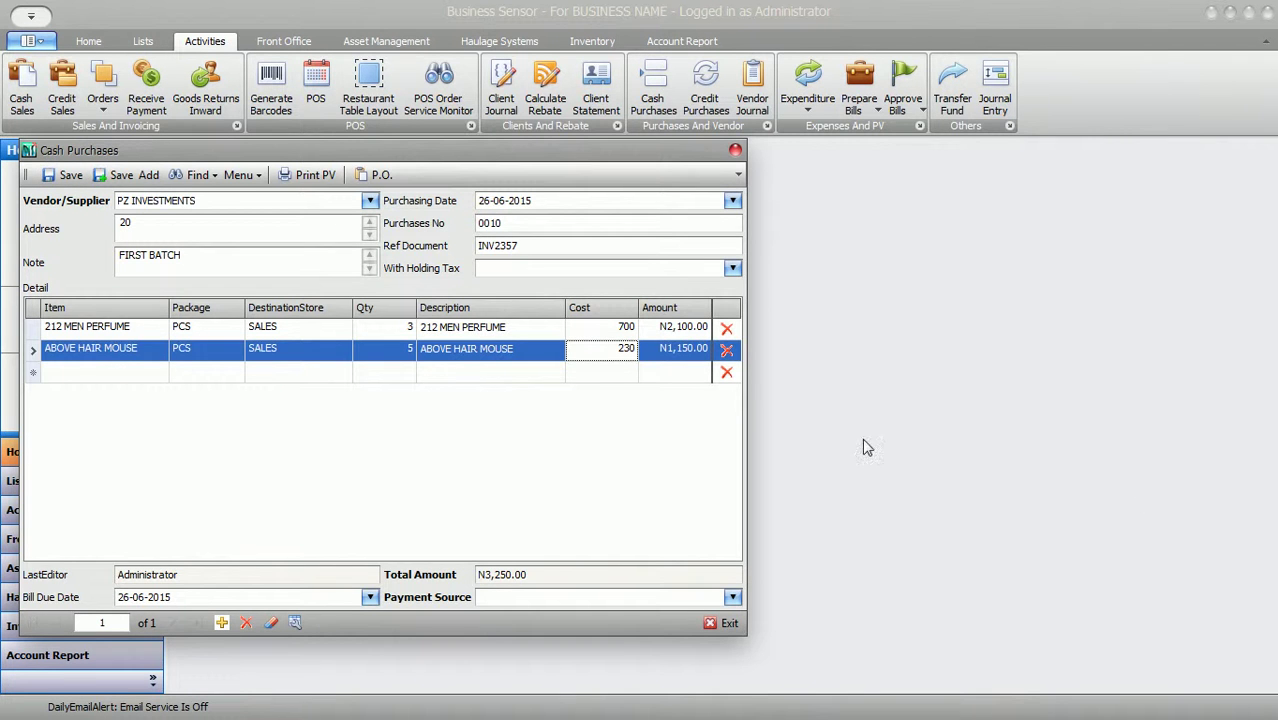
- Check the final instruction about saving in the Word operations guide
mouse_move(1261, 441)
left_click(1114, 466)
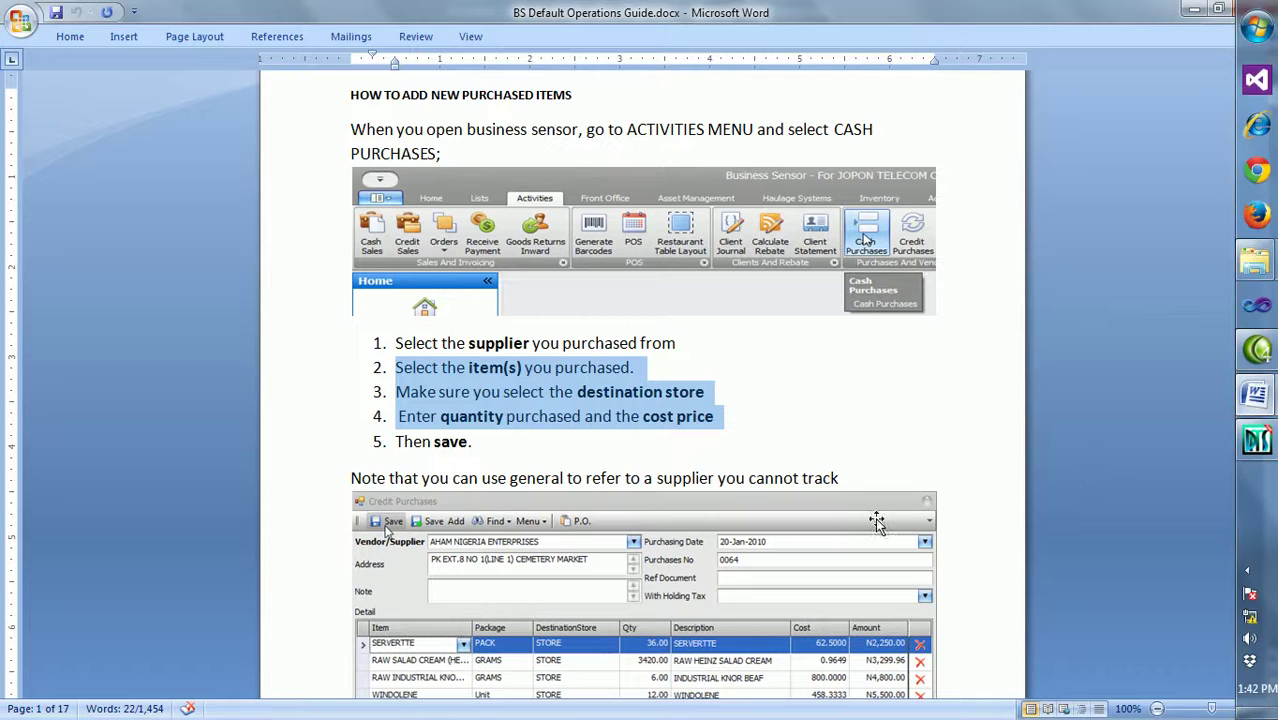
left_click_drag(393, 441, 484, 441)
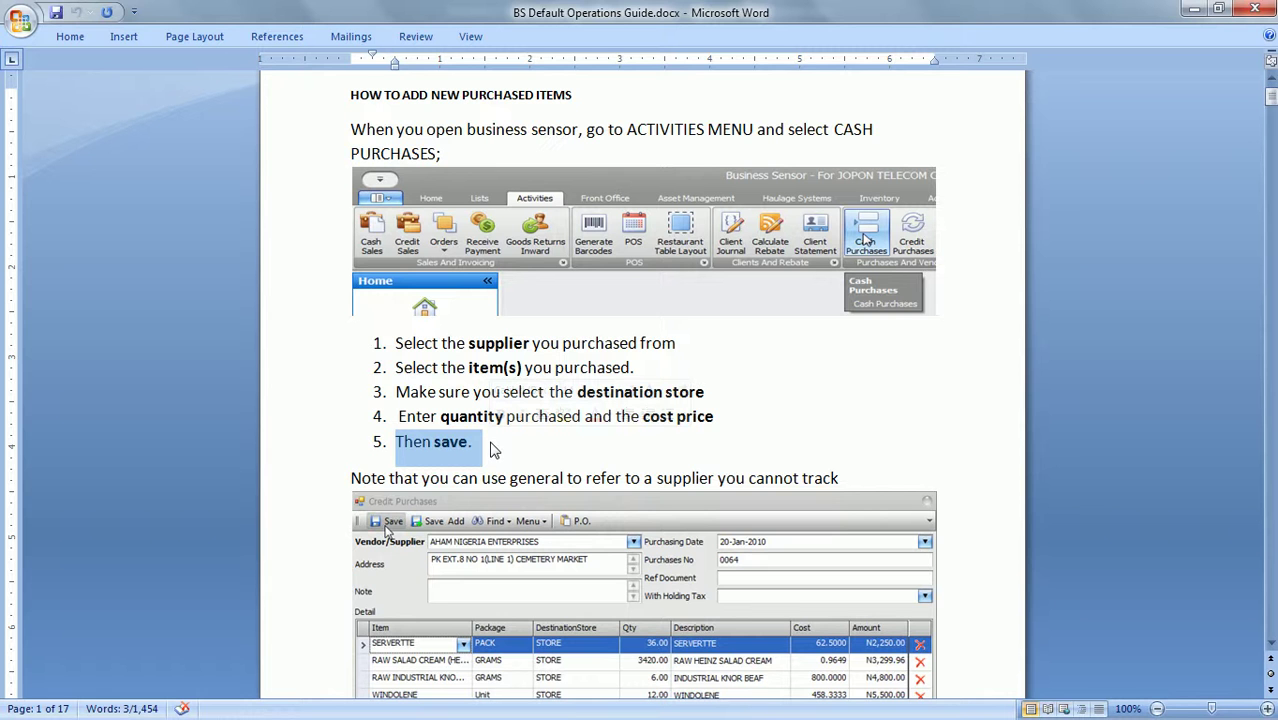
- Switch back to Business Sensor and try to save the cash purchase without a payment source
left_click(1257, 441)
left_click(64, 178)
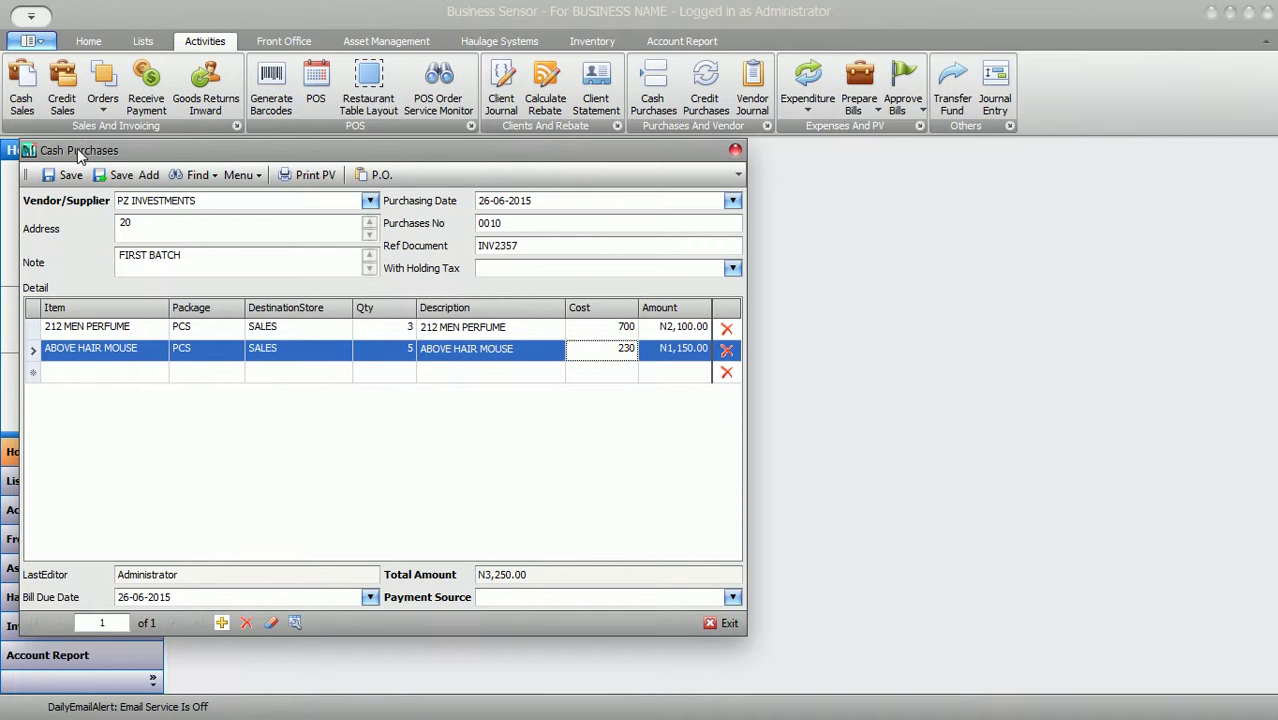
left_click(500, 576)
left_click(496, 599)
left_click(238, 402)
left_click(66, 176)
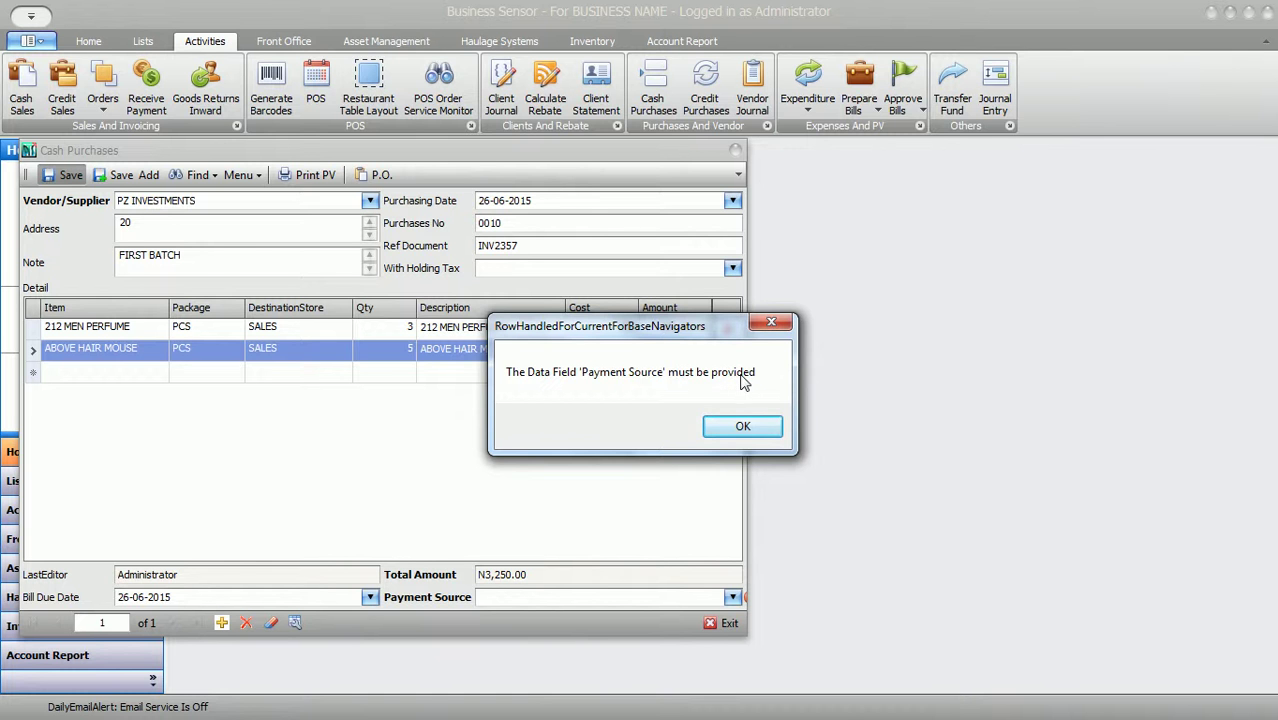
left_click(748, 428)
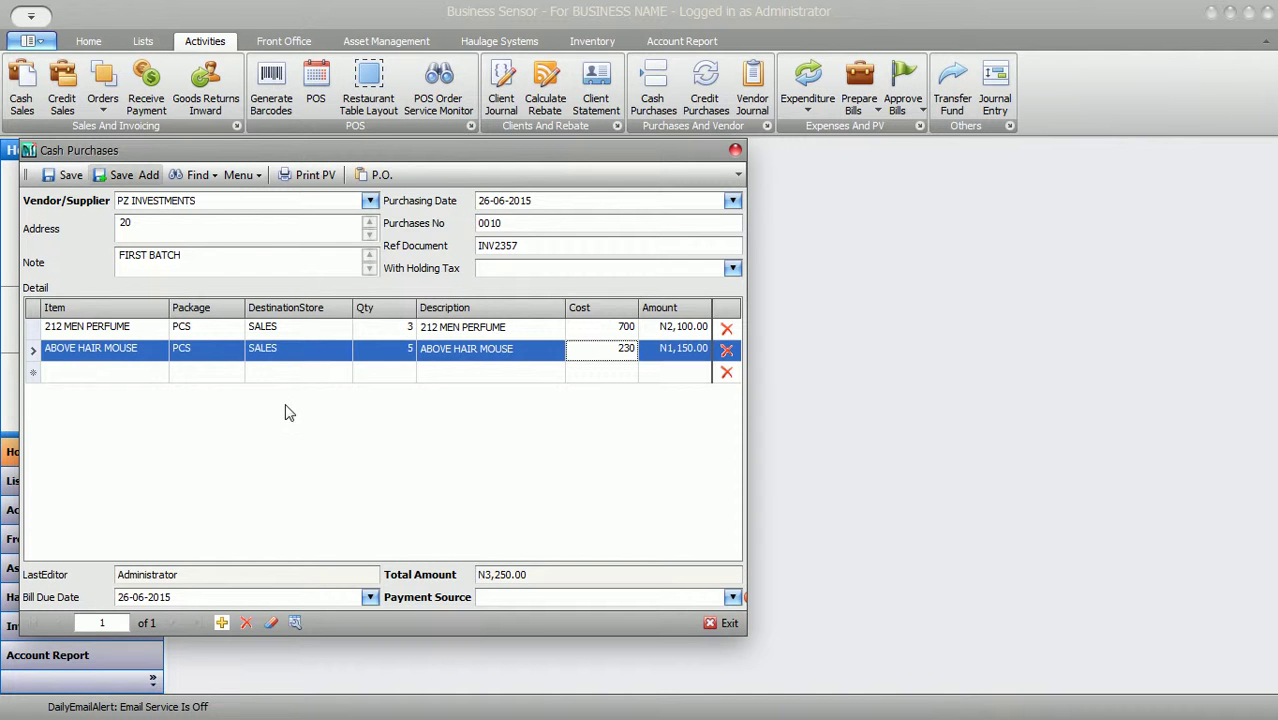
- Set the payment source to CENTRAL CASH and save the cash purchase
left_click(739, 597)
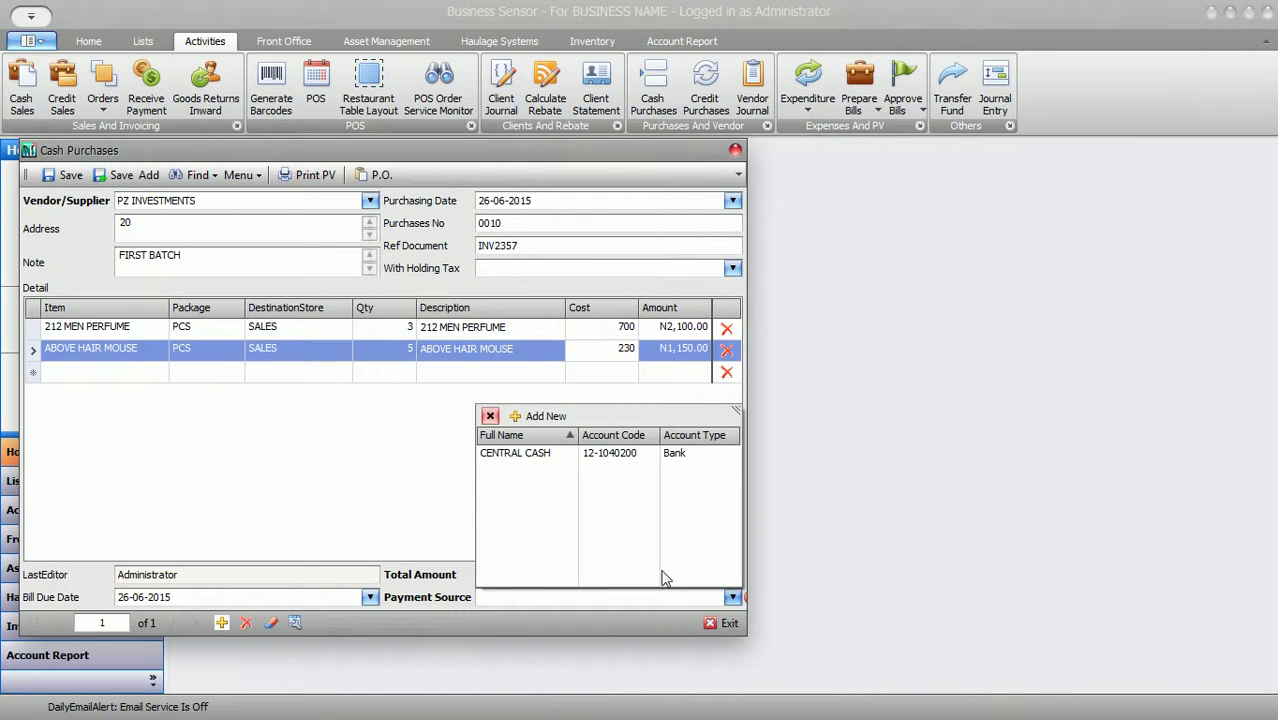
left_click(503, 455)
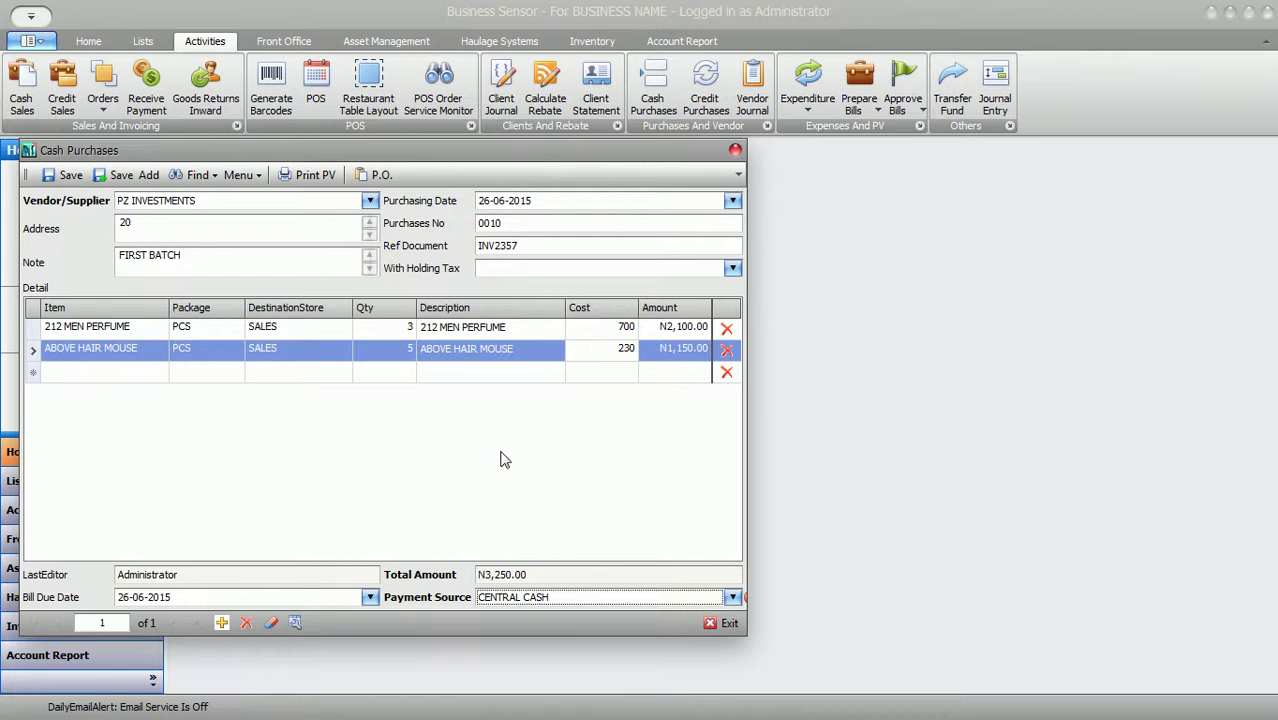
left_click(67, 178)
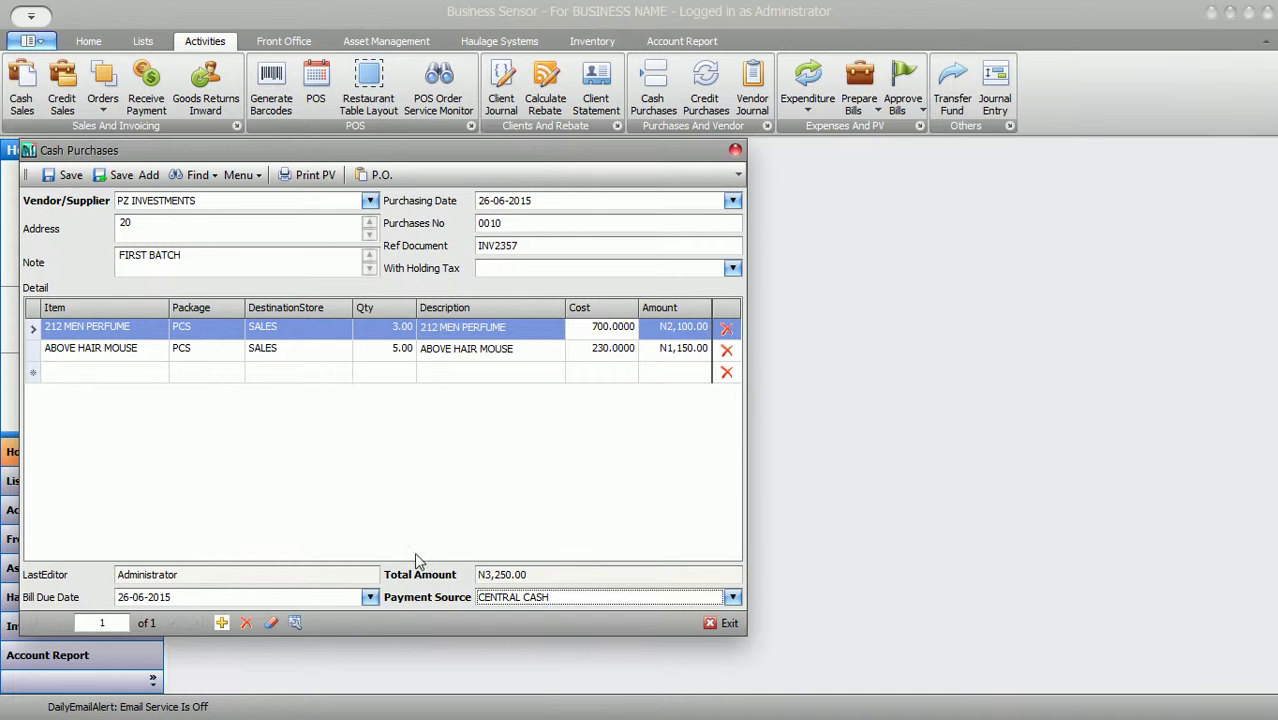
left_click(801, 546)
- Read the Word guide's note on suppliers that cannot be tracked and examine its Credit Purchases example
mouse_move(1257, 398)
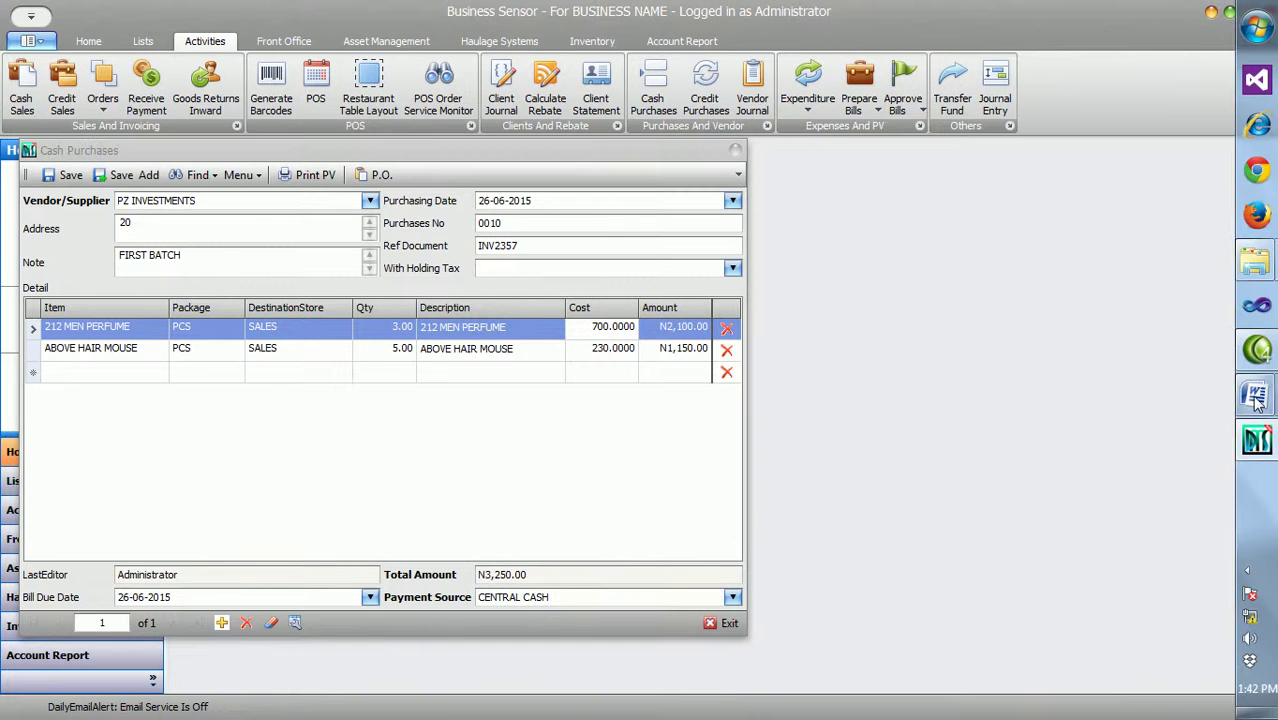
left_click(1135, 455)
left_click(720, 478)
scroll(730, 478, "down", 3)
scroll(464, 312, "down", 1)
left_click_drag(349, 252, 838, 253)
scroll(659, 685, "down", 3)
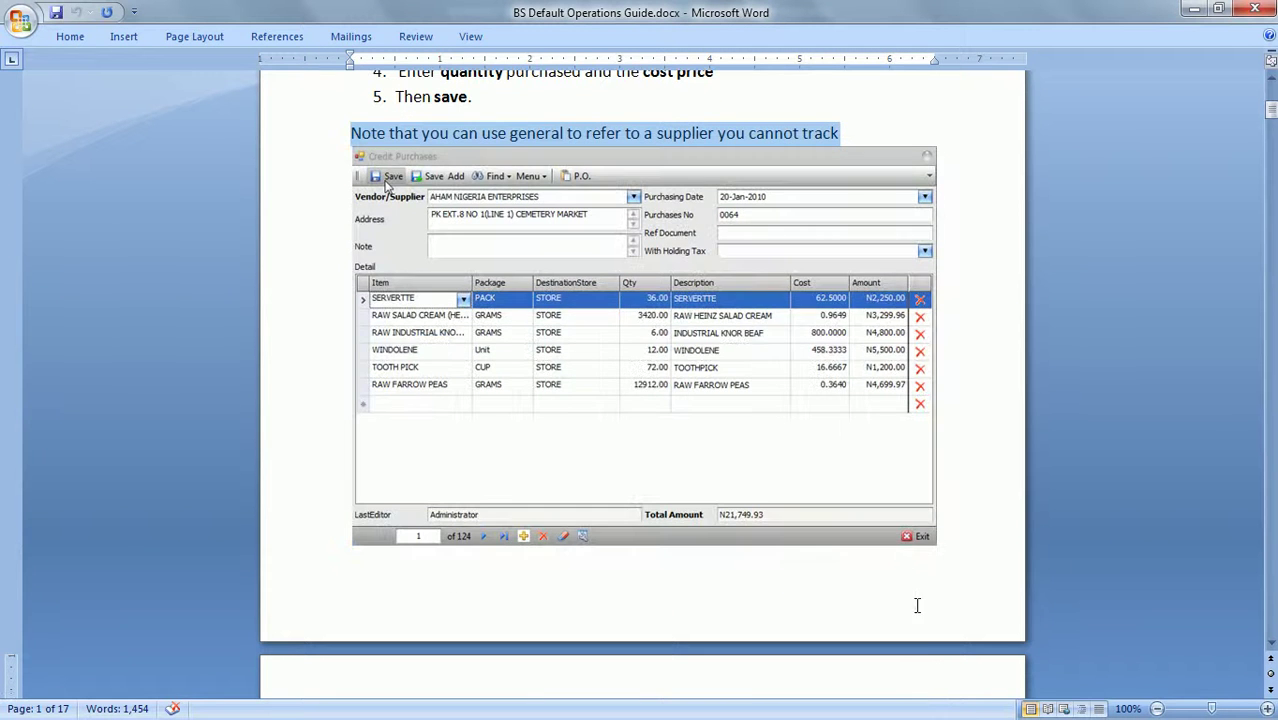
left_click(385, 184, "shift")
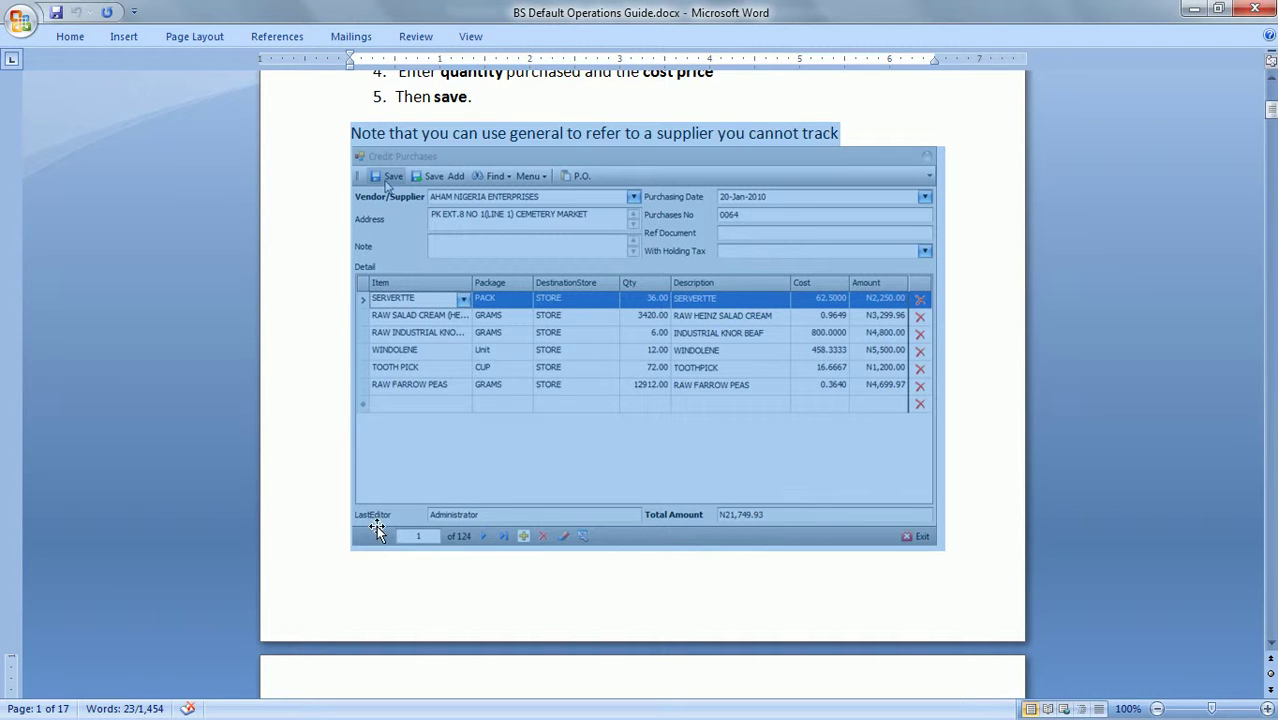
- Return to Business Sensor, move the Cash Purchases window slightly aside and open a new Credit Purchases form
left_click(1248, 441)
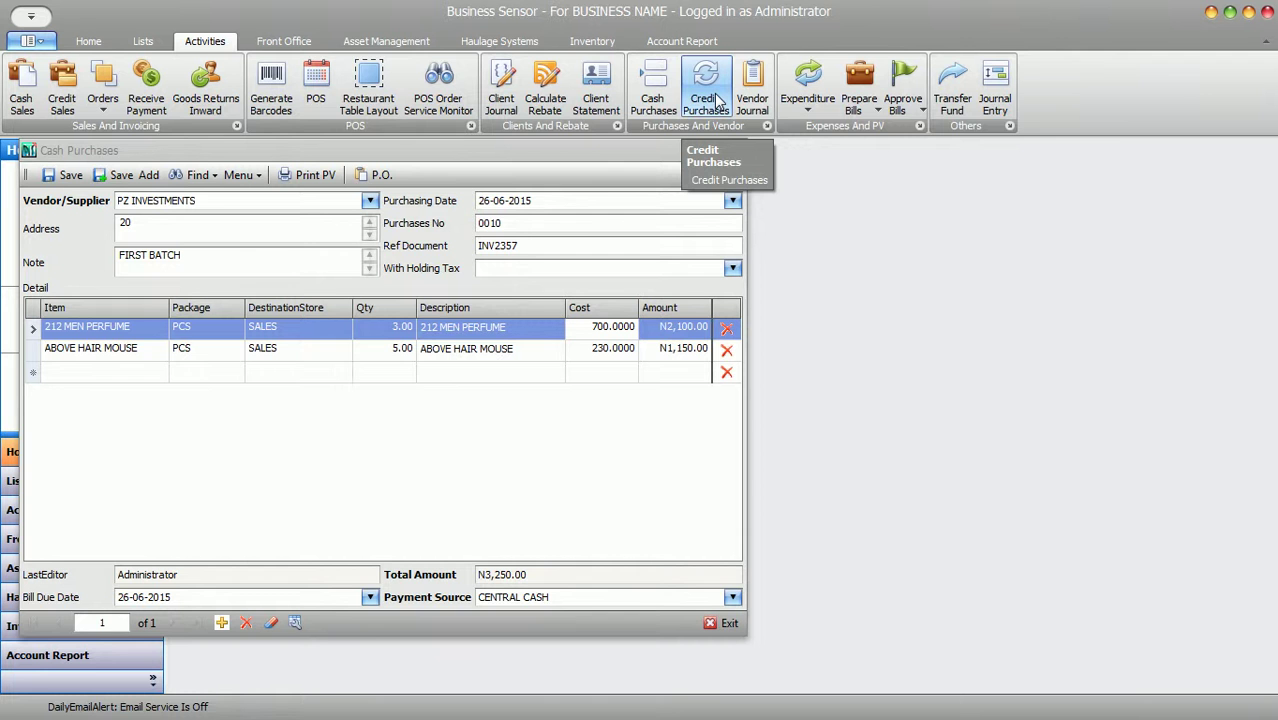
left_click(503, 150)
left_click_drag(487, 151, 470, 151)
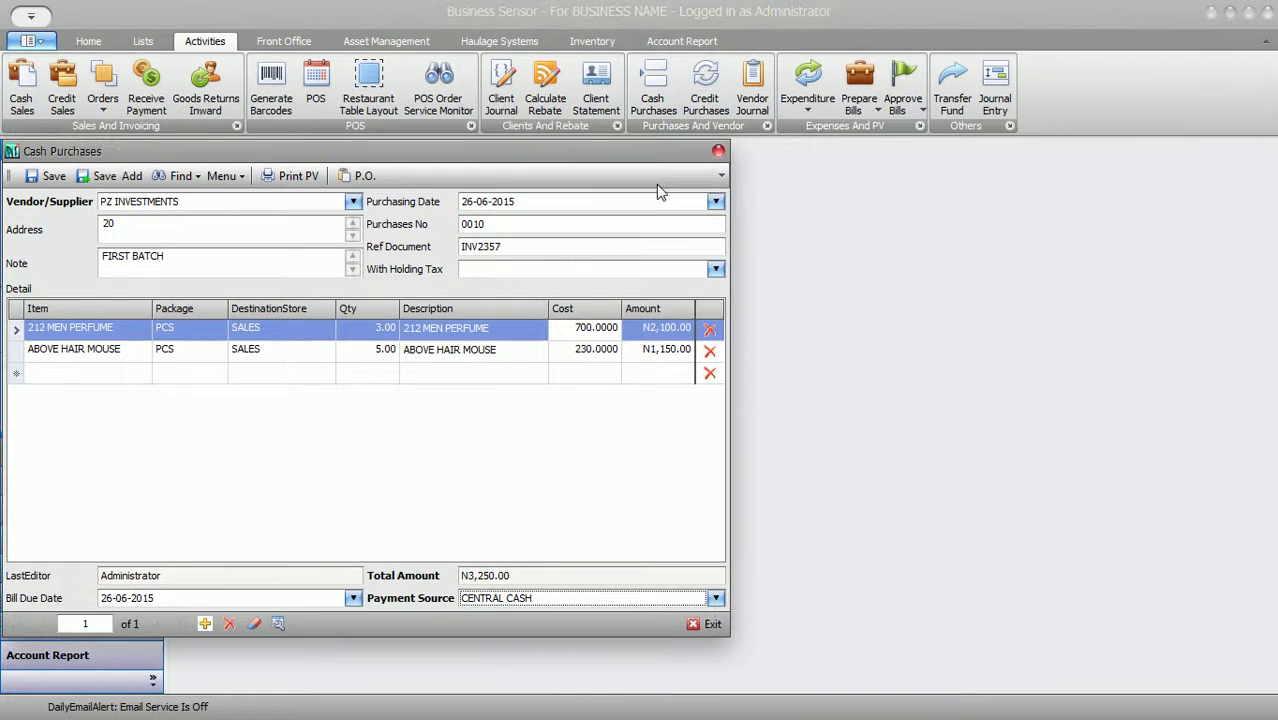
left_click(703, 88)
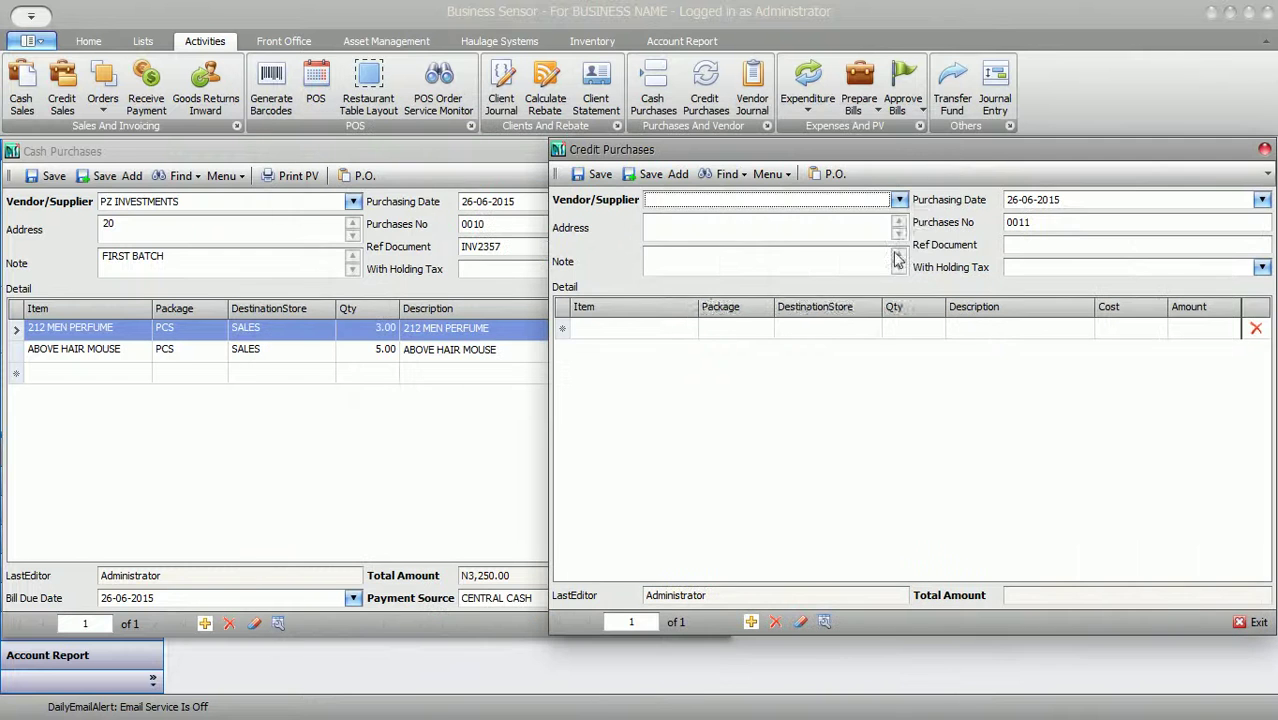
- Fill in the credit purchase's header with vendor PZ INVESTMENTS, the address, note FIRST BATCH and reference document INV2357
left_click(899, 200)
left_click(748, 238)
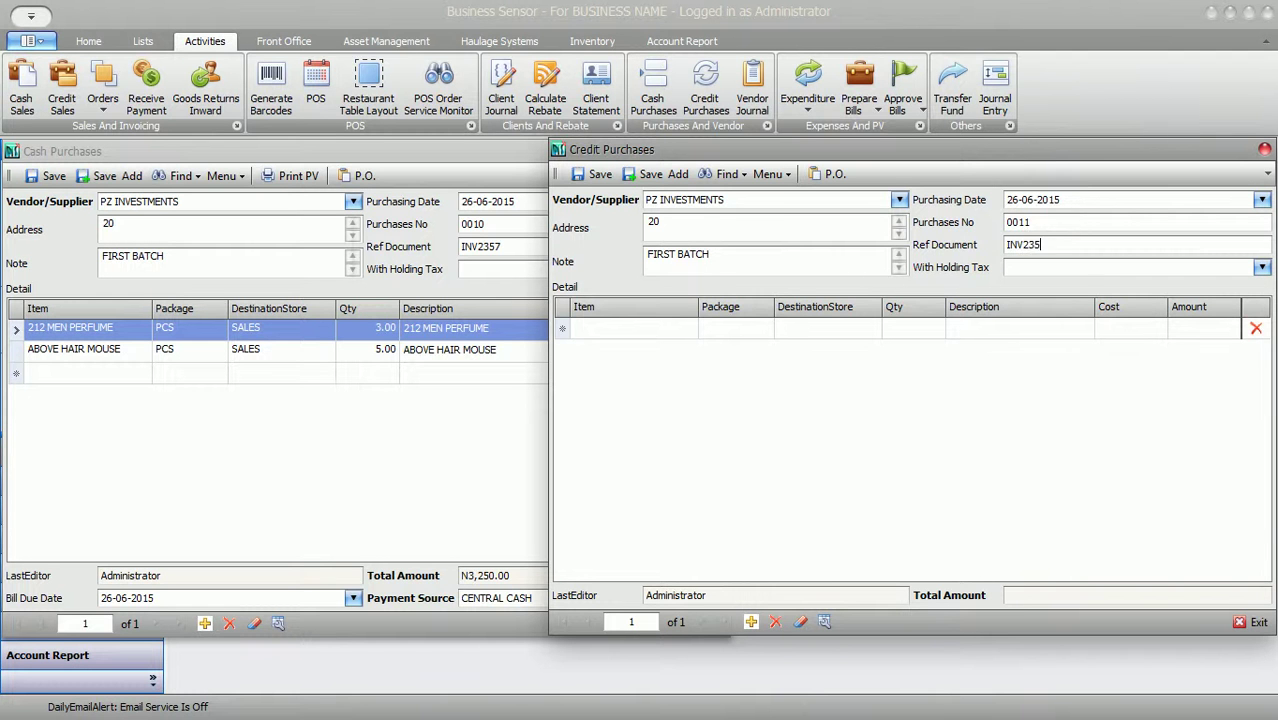
- Add 212 MEN POWDER to the credit purchase with destination store SALES and quantity 3
left_click(690, 334)
left_click(688, 329)
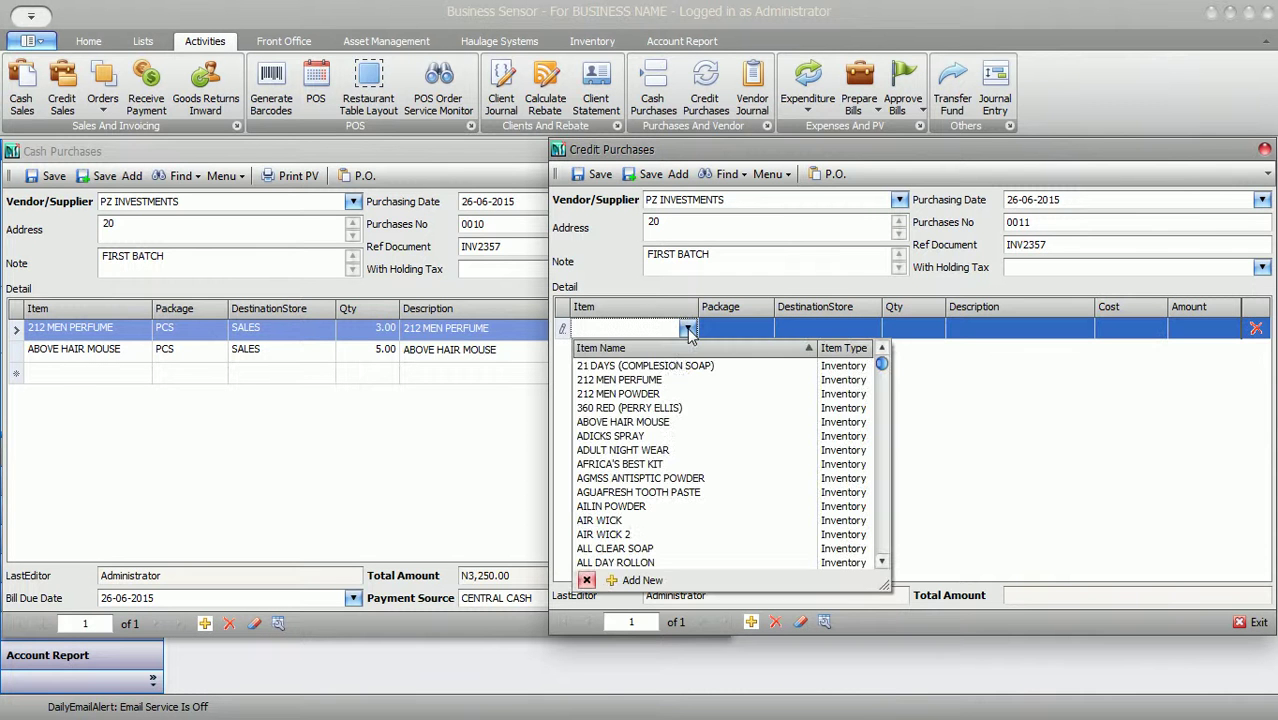
left_click(655, 398)
left_click(856, 328)
left_click(871, 327)
left_click(827, 367)
left_click(931, 326)
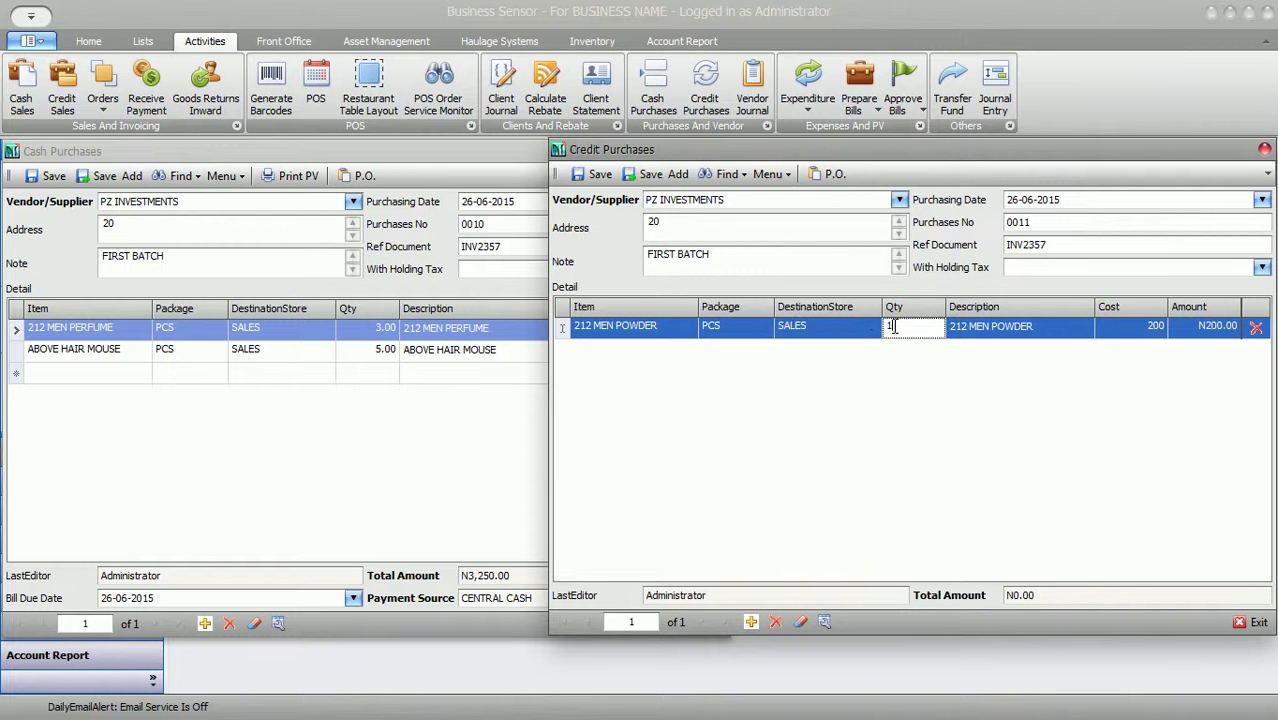
type("3")
left_click(1125, 330)
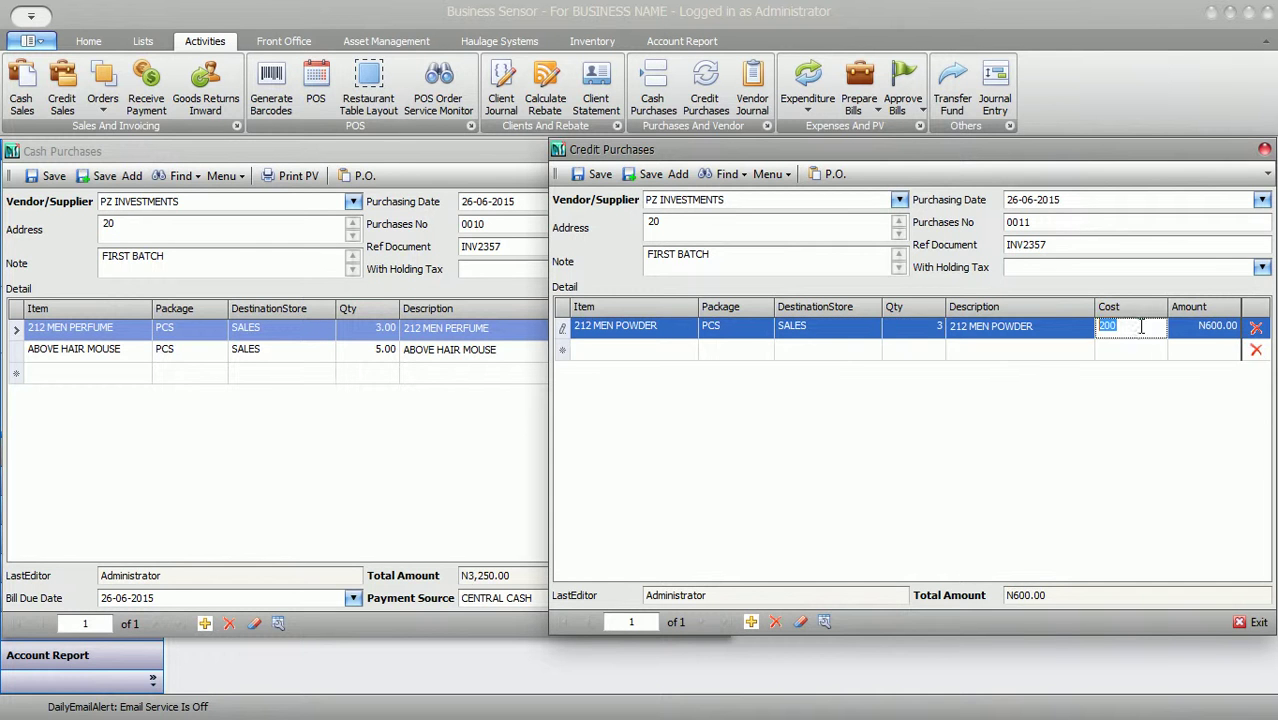
- Add 360 RED (PERRY ELLIS) to the credit purchase with package PCS, destination store SALES and quantity 1
left_click(624, 349)
left_click(687, 350)
left_click(580, 430)
left_click(756, 351)
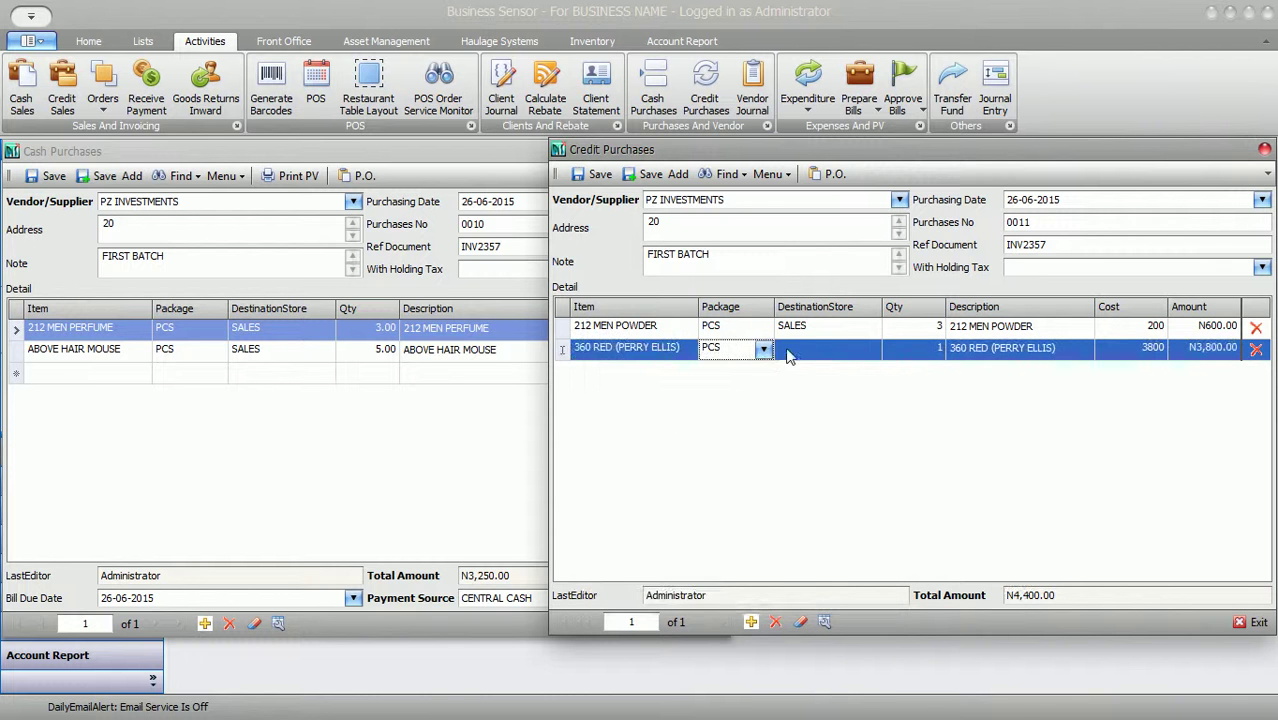
left_click(836, 350)
left_click(842, 350)
left_click(844, 391)
left_click(928, 349)
left_click(1150, 350)
- Add AGUAFRESH TOOTH PASTE to the credit purchase with package PCS, destination store SALES and quantity 3
left_click(645, 372)
left_click(688, 372)
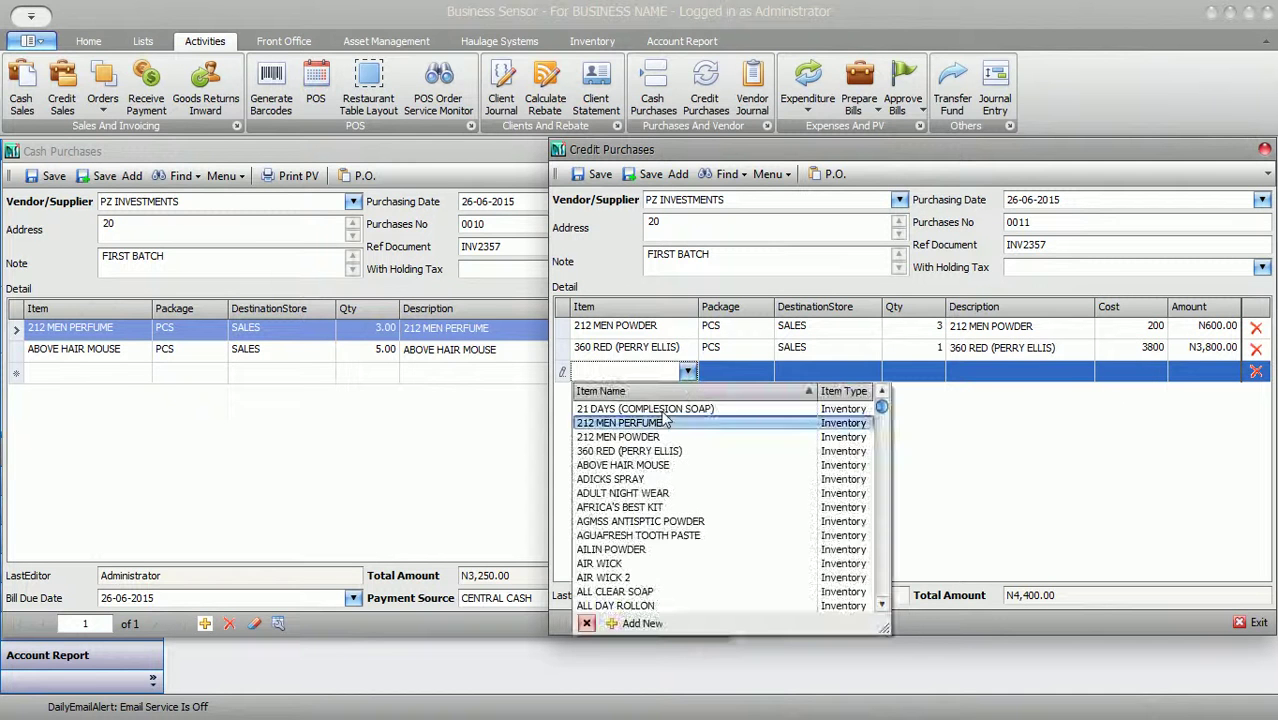
left_click(638, 530)
left_click(757, 372)
left_click(806, 372)
left_click(870, 372)
left_click(836, 408)
left_click(930, 370)
type("3")
left_click(1122, 372)
left_click(1198, 372)
- Check the credit purchase's total amount and bring the Cash Purchases form forward for comparison
left_click(1062, 596)
left_click_drag(1068, 595, 940, 605)
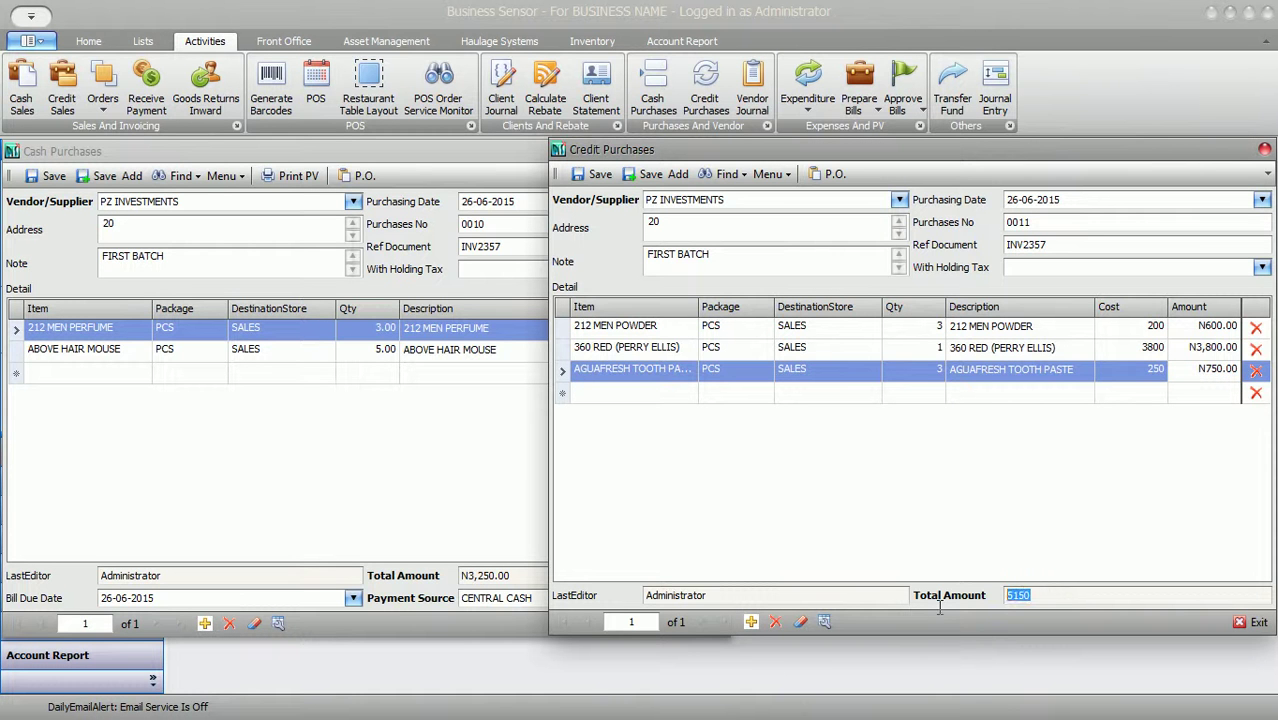
left_click(1040, 572)
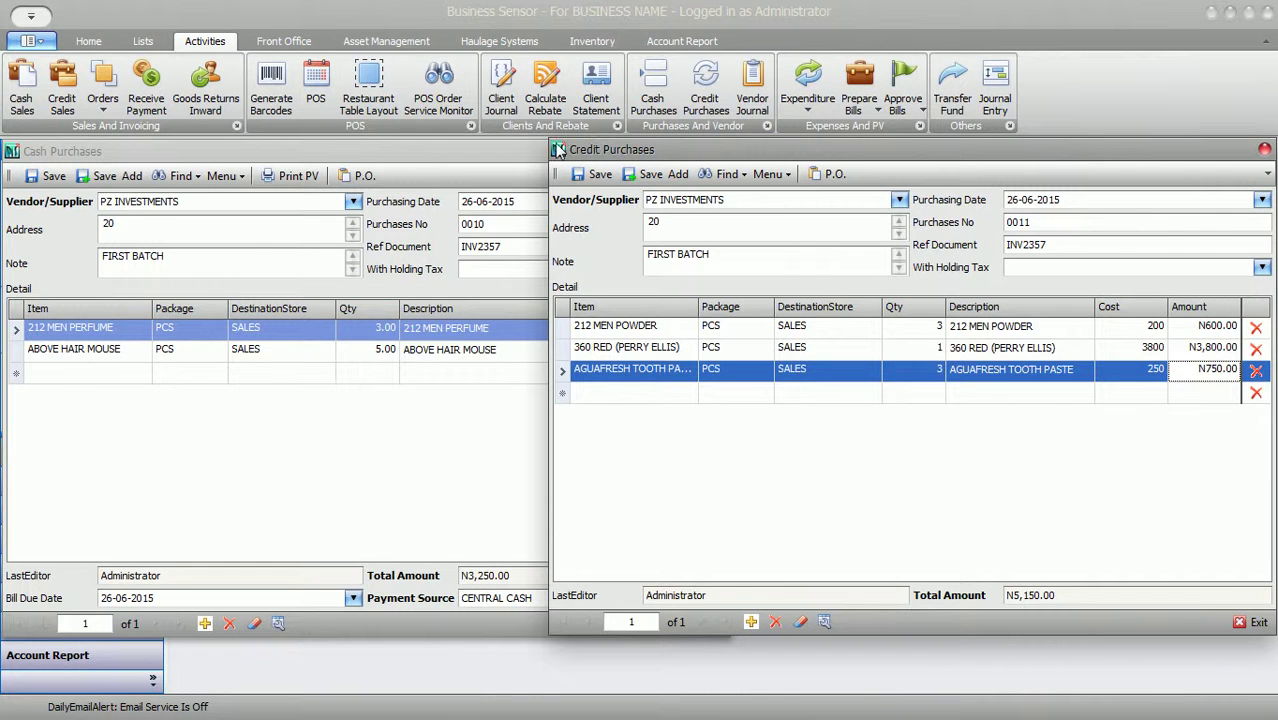
left_click(476, 155)
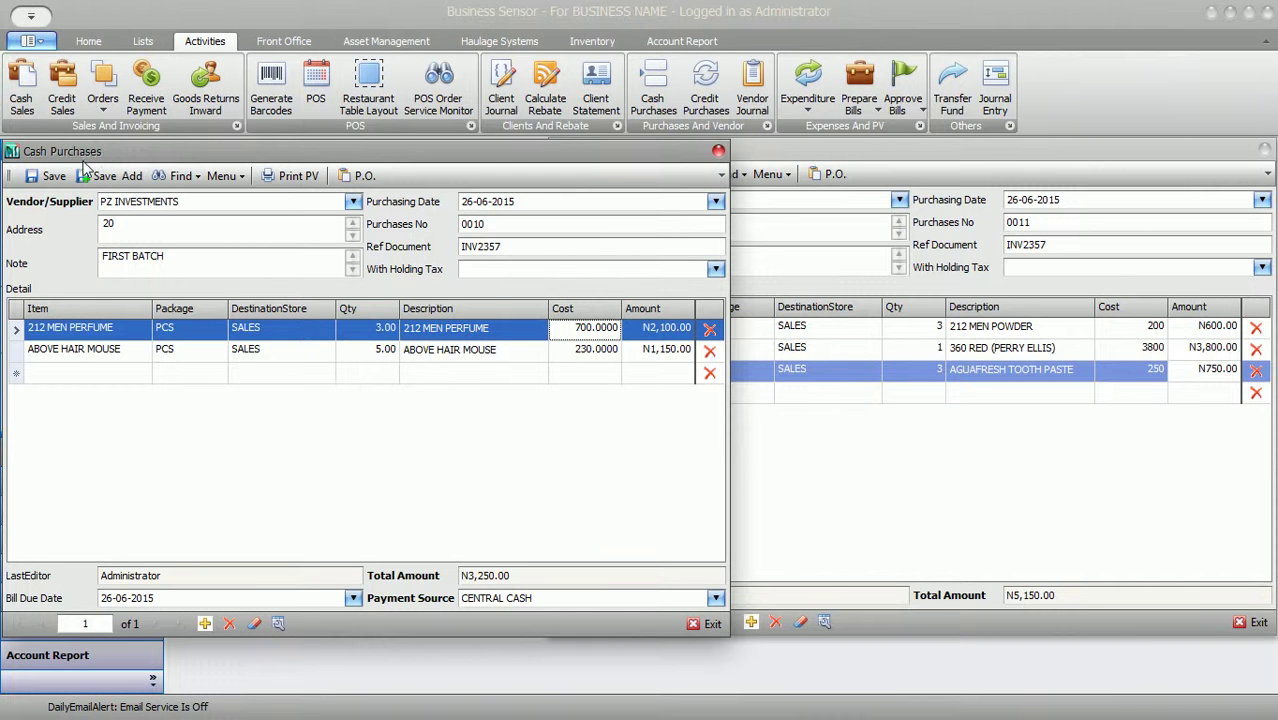
- Save the credit purchase and close both the Credit Purchases and Cash Purchases forms
left_click(900, 500)
key("ctrl+s")
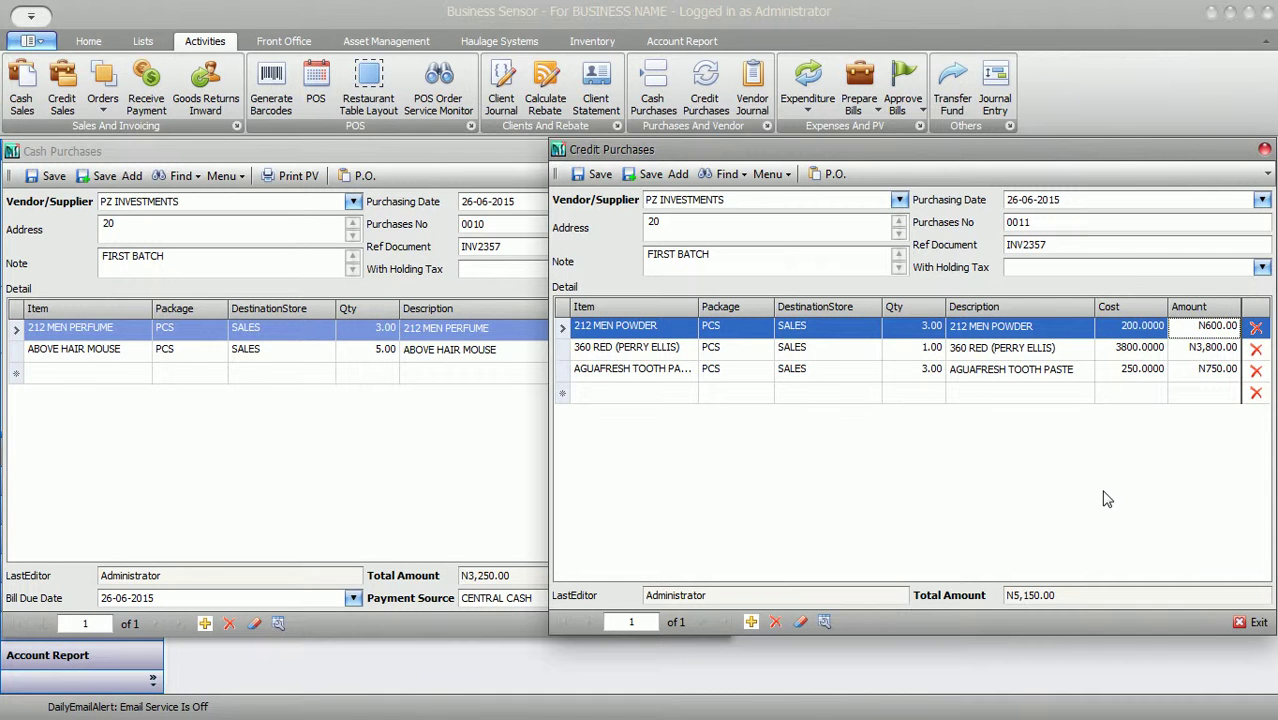
left_click(1252, 622)
left_click(707, 625)
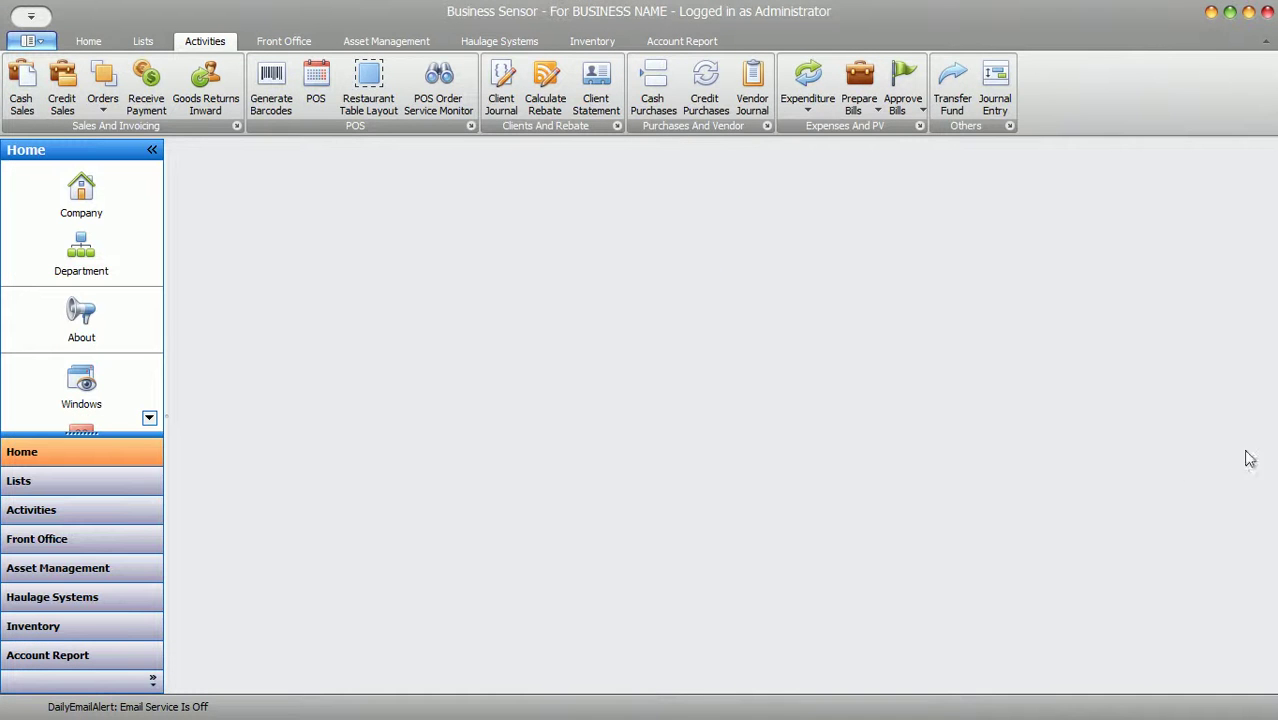
- Switch to the Word tutorial document and highlight its closing THANKS line below the topic on adding purchased items
mouse_move(1265, 400)
left_click(1111, 377)
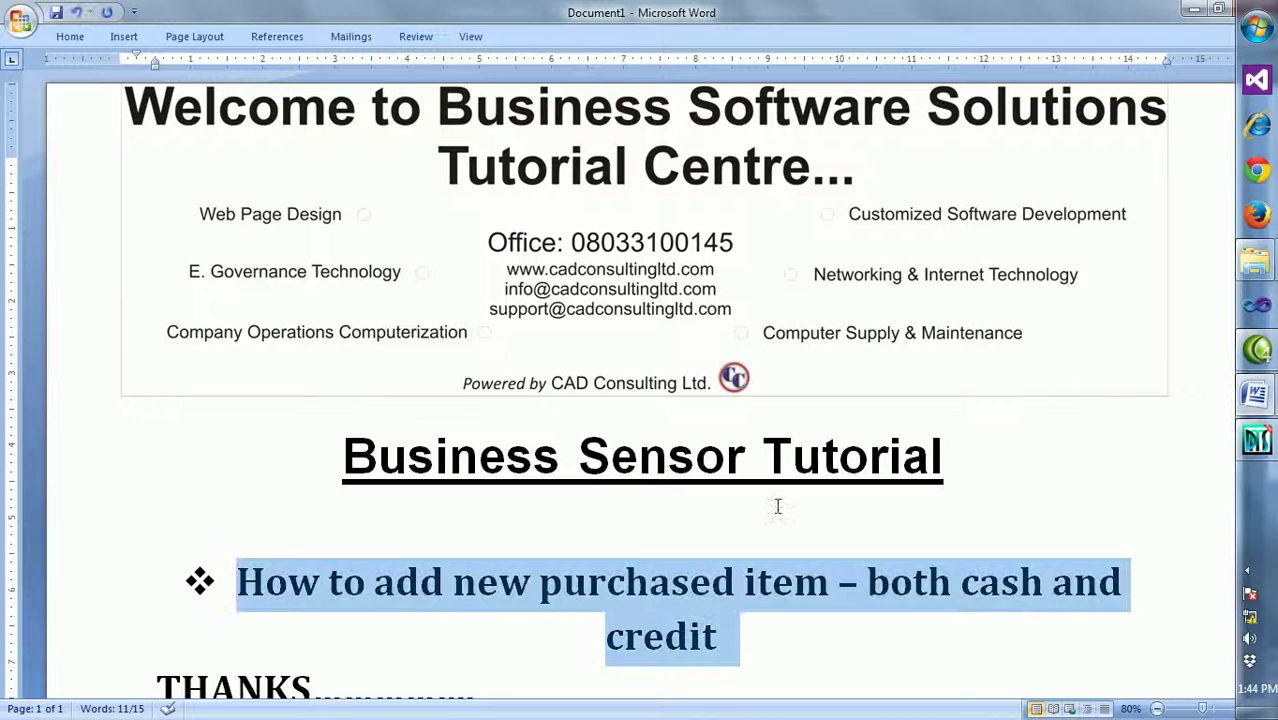
left_click(467, 588)
left_click(142, 568)
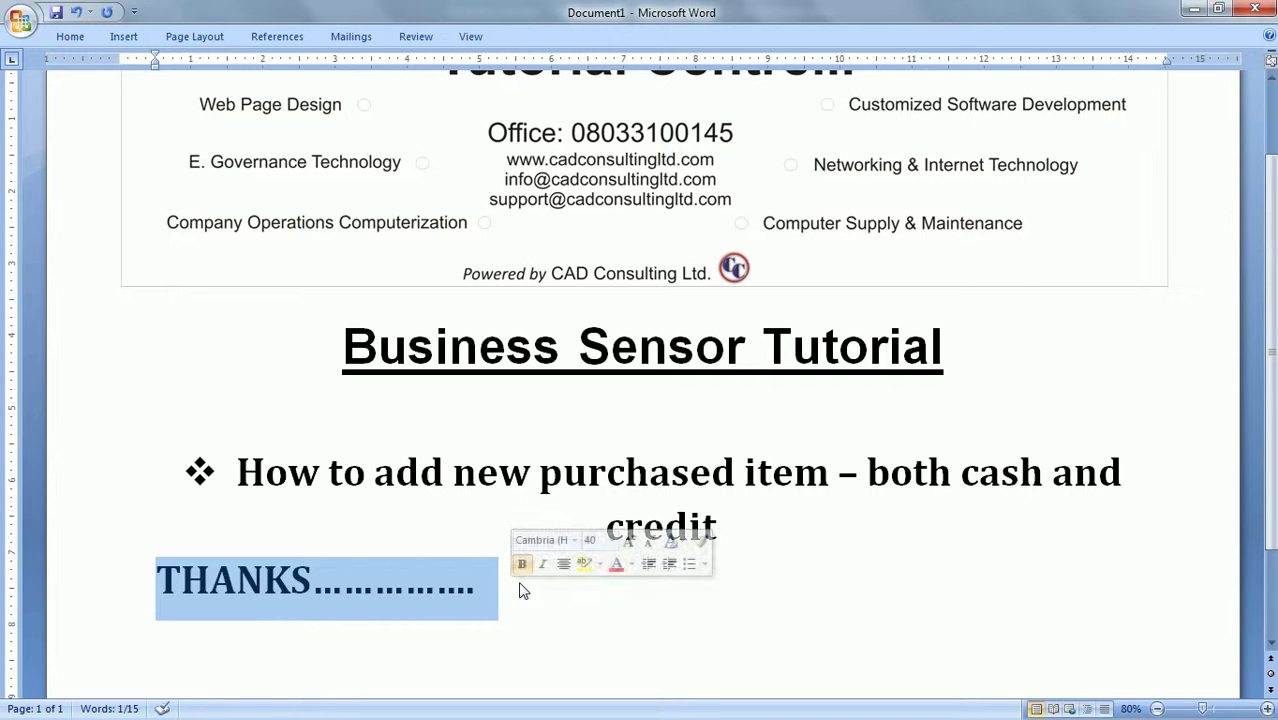
scroll(546, 467, "up", 3)
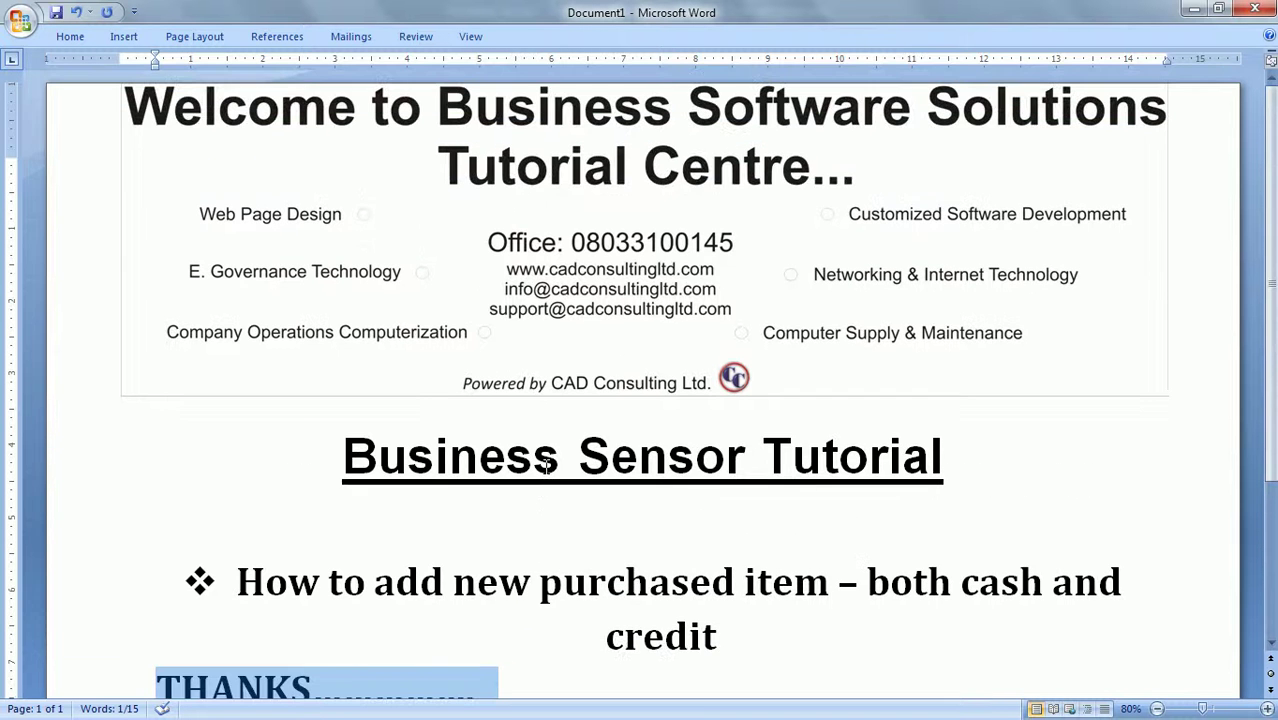